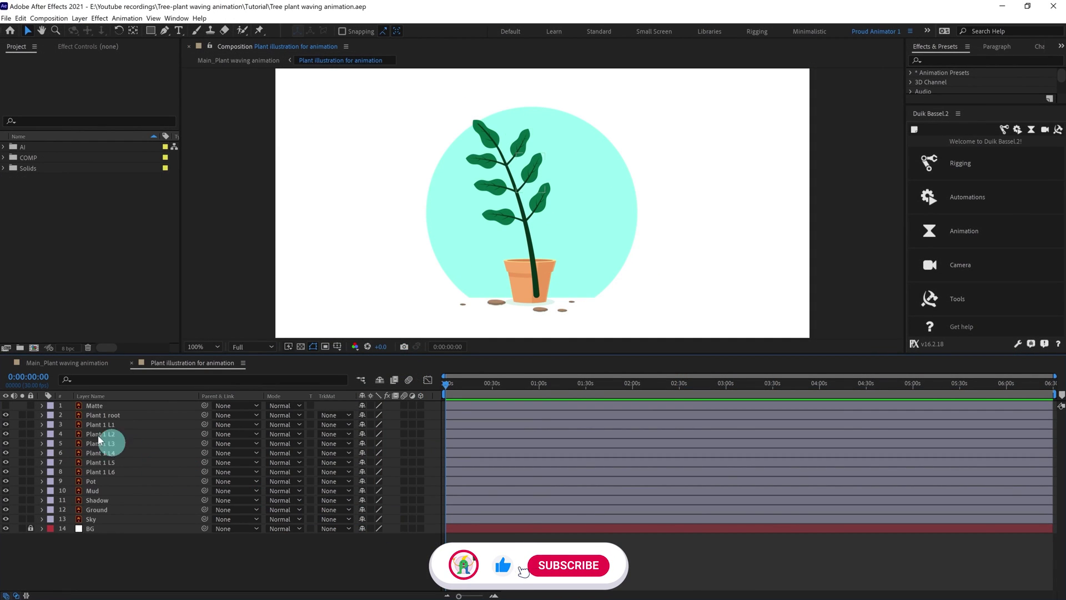
Step: Pre-compose the layers from Plant 1 root through Plant 1 L6 into a composition named "Plant"
left_click(103, 416)
left_click(107, 472, "shift")
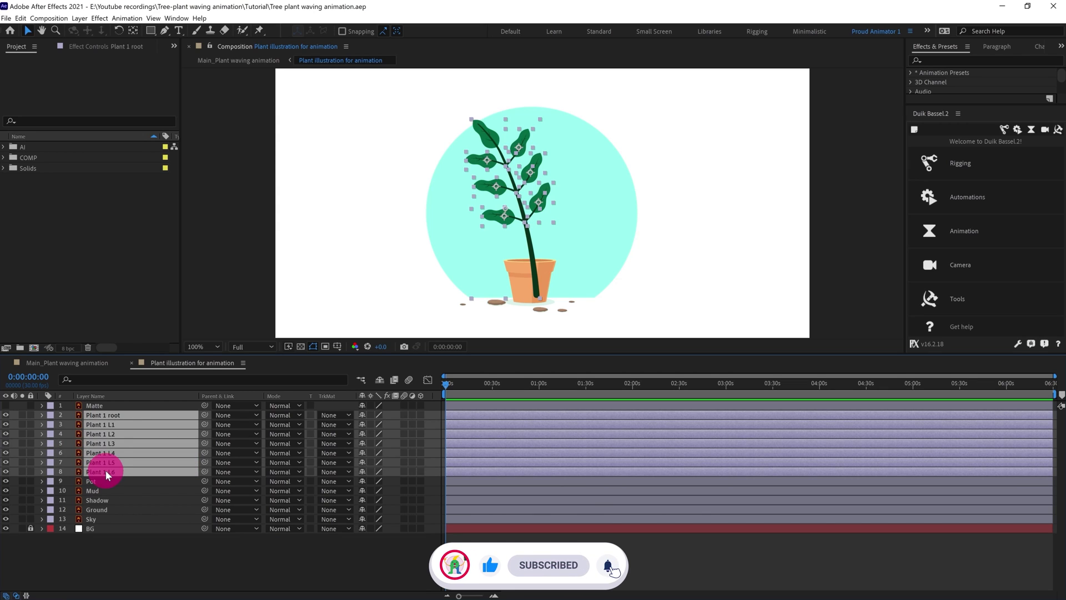
right_click(107, 473)
left_click(143, 422)
type("Plant")
key("Return")
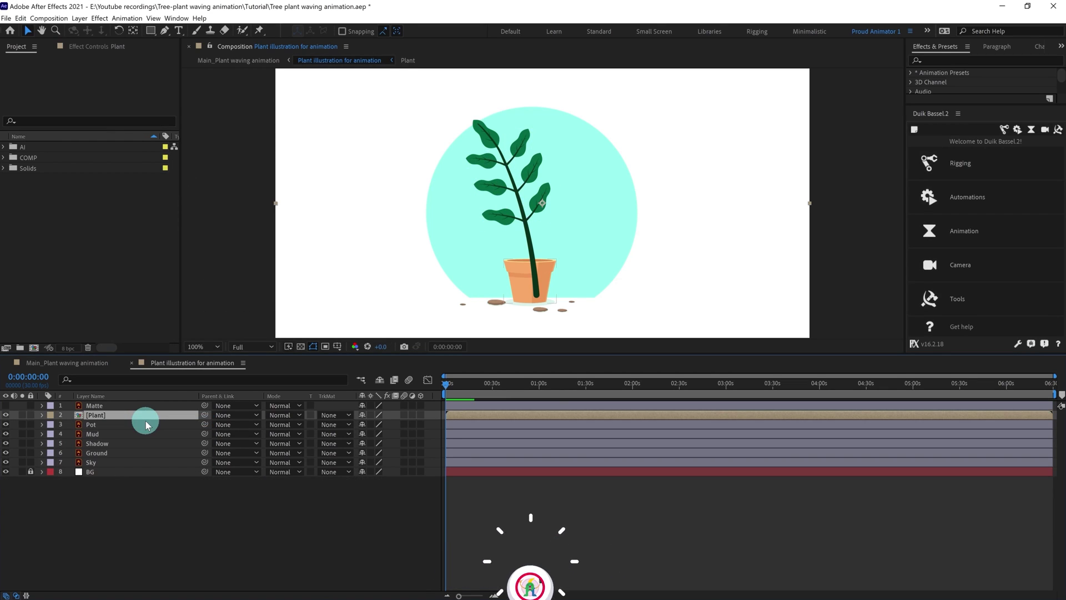
Step: Solo the Plant layer and place a puppet pin at the base of its stem
left_click(22, 415)
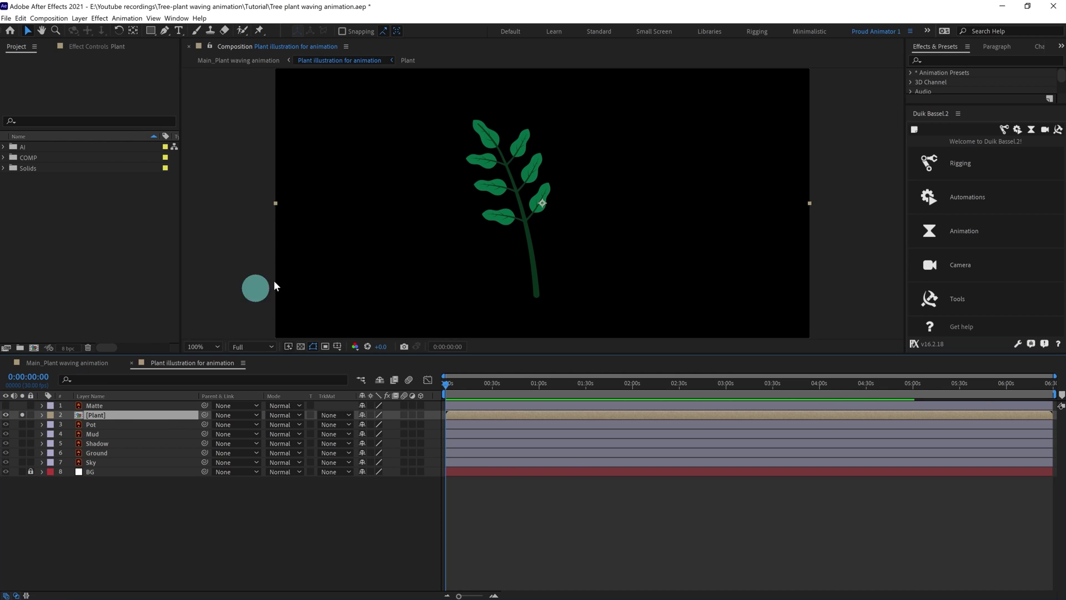
scroll(579, 249, "up", 2)
key("space")
left_click_drag(559, 269, 559, 201)
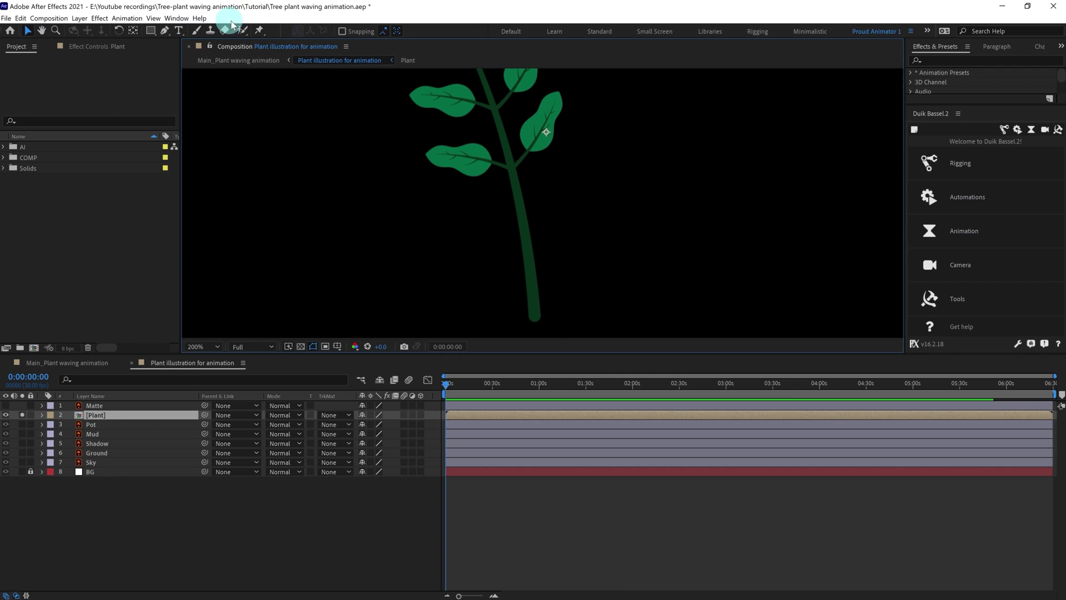
left_click(259, 30)
left_click(261, 29)
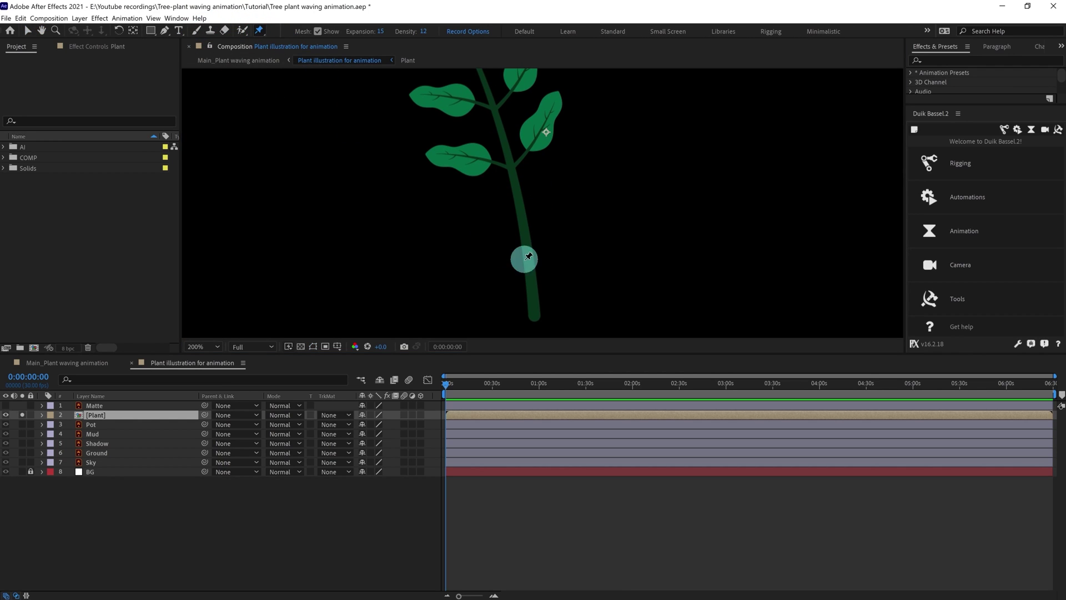
left_click(534, 313)
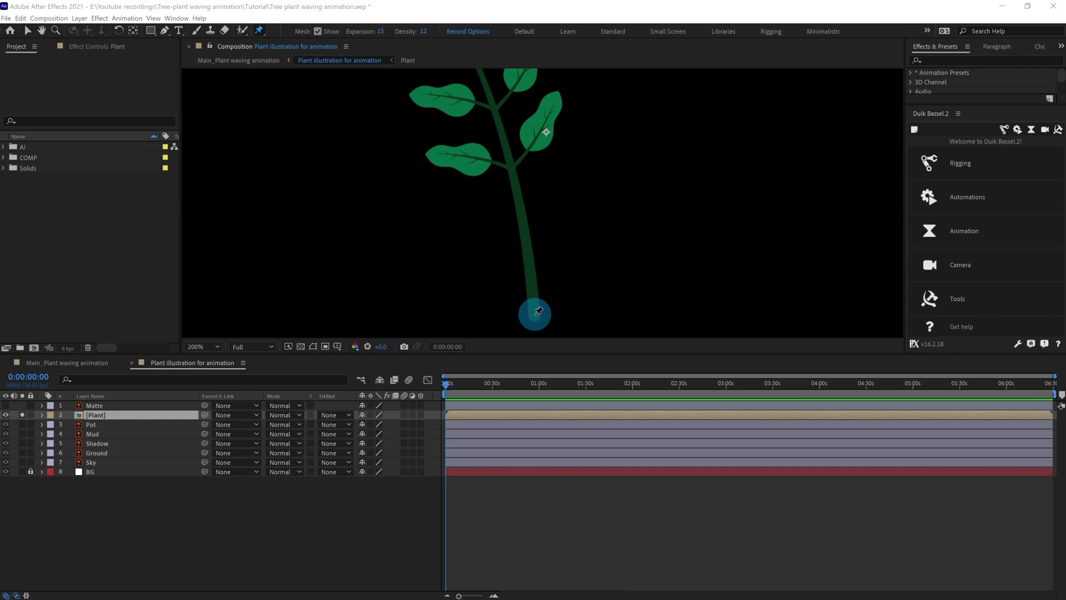
Step: Place puppet pins up the stem at each leaf junction and at the base of the top leaf
key("space")
left_click_drag(530, 233, 535, 314)
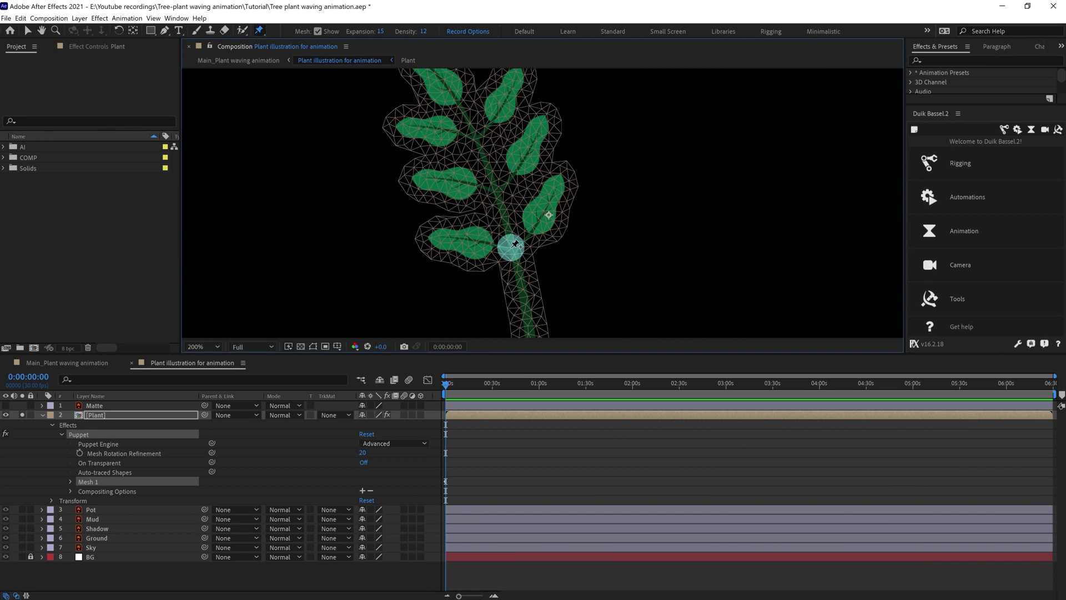
left_click(513, 248)
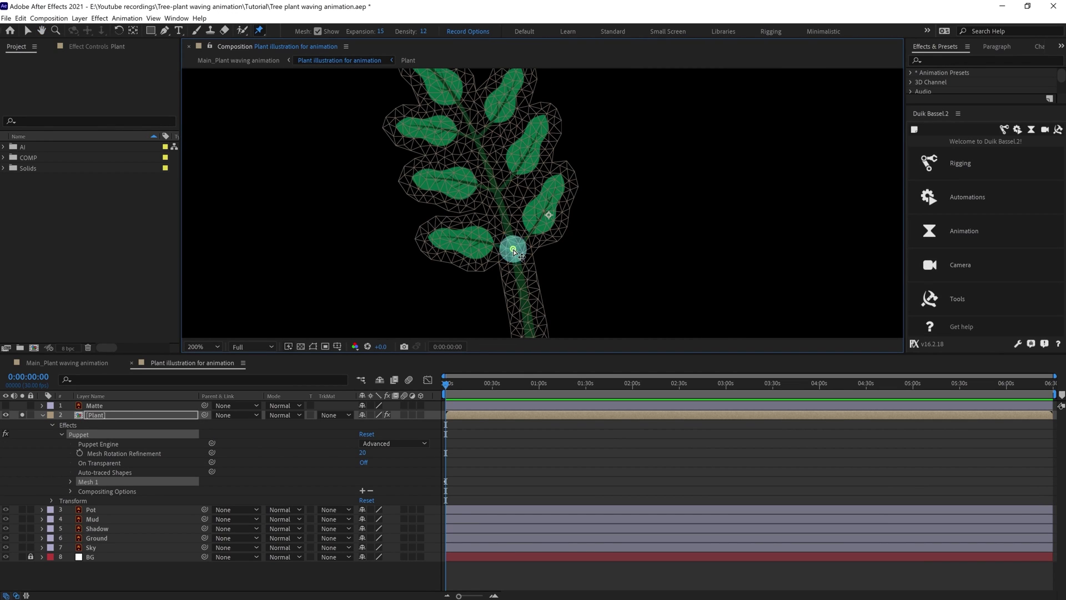
left_click(495, 189)
key("space")
left_click_drag(473, 160, 490, 219)
left_click(492, 221)
left_click(474, 184)
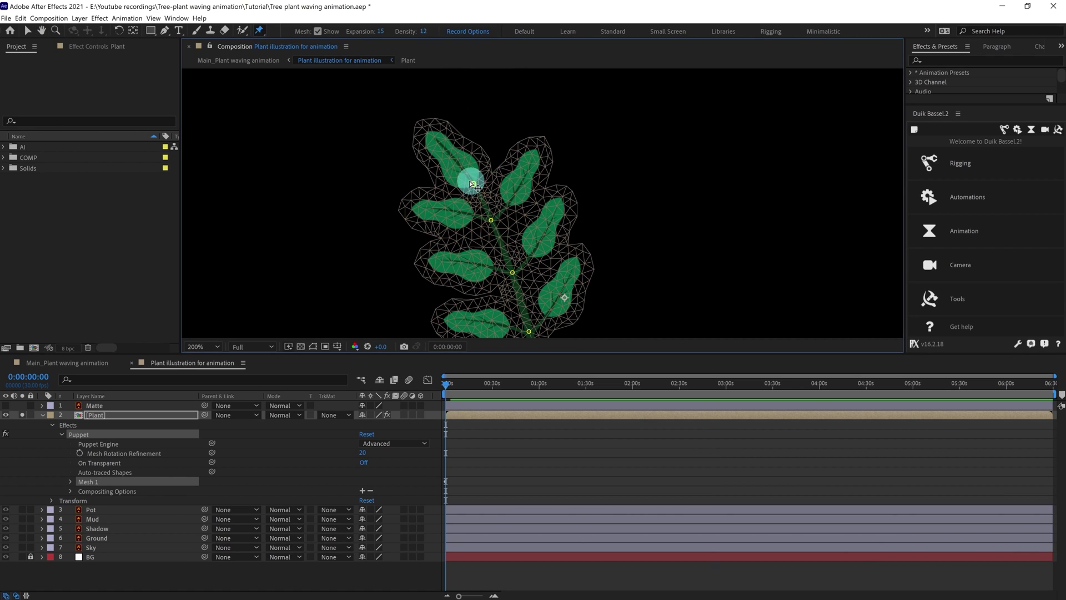
Step: Add a closely spaced row of puppet pins along the top leaf's midrib up to its tip
scroll(455, 164, "up", 3)
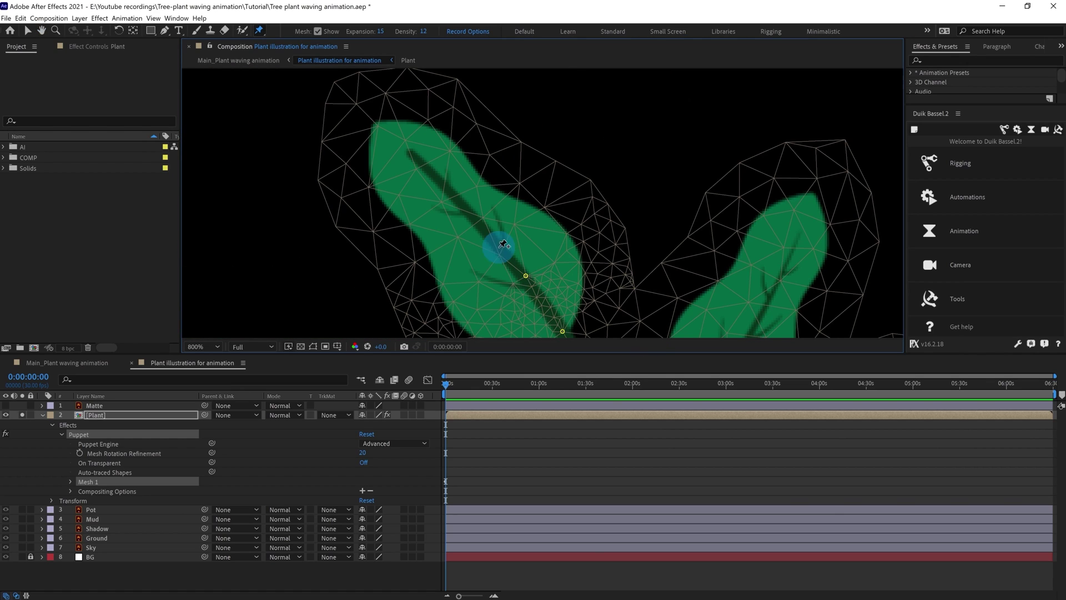
left_click(498, 246)
left_click(465, 207)
left_click(438, 178)
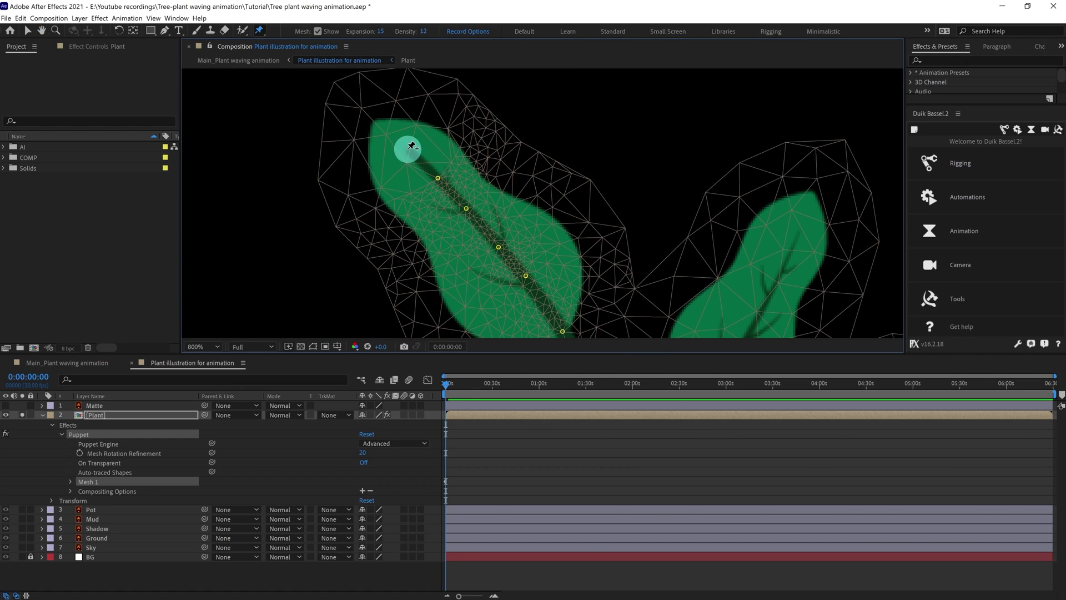
left_click(407, 149)
scroll(380, 121, "down", 8)
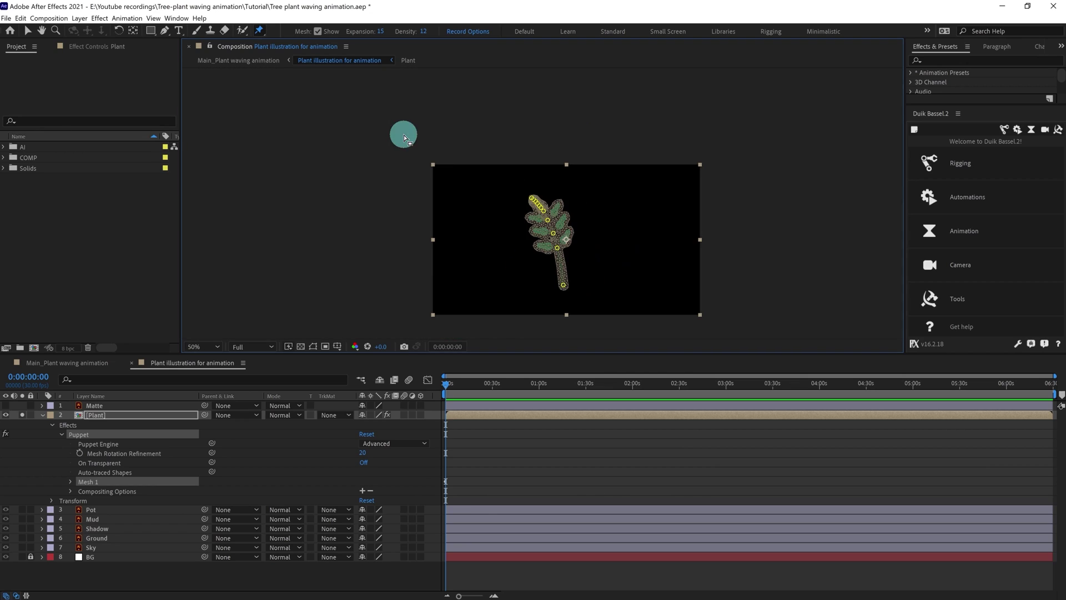
scroll(489, 185, "up", 2)
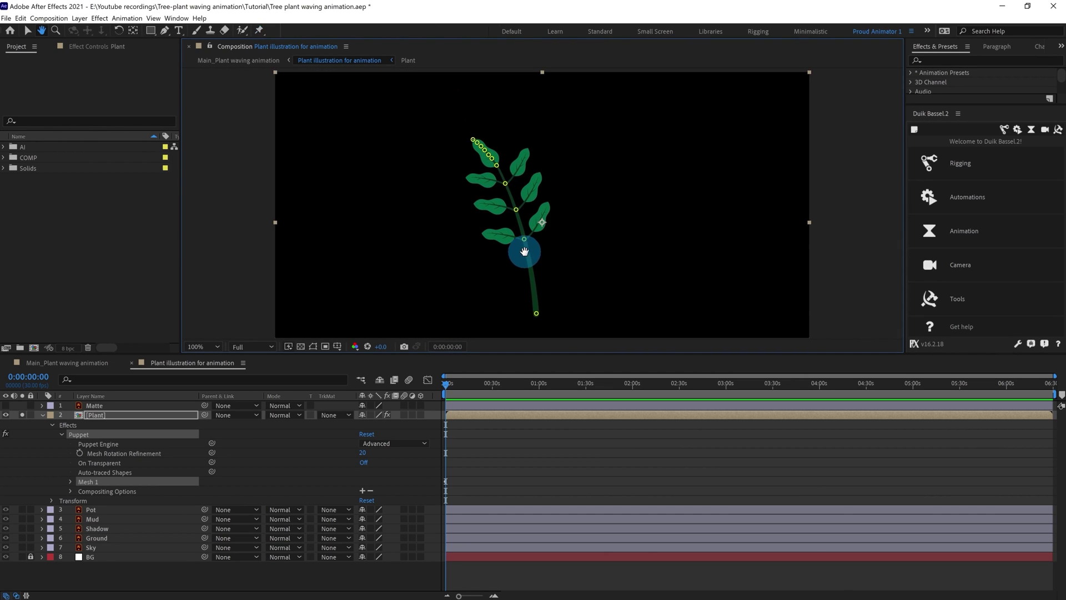
Step: Add bones to the Plant layer's Puppet effect using Duik's rigging links and constraints
left_click(83, 435)
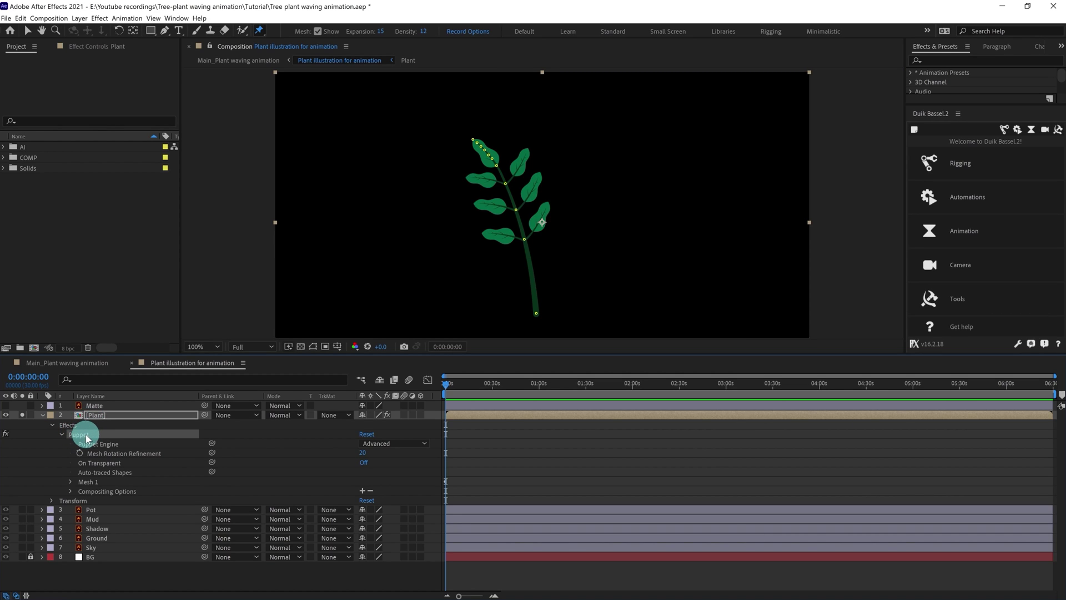
left_click(1004, 127)
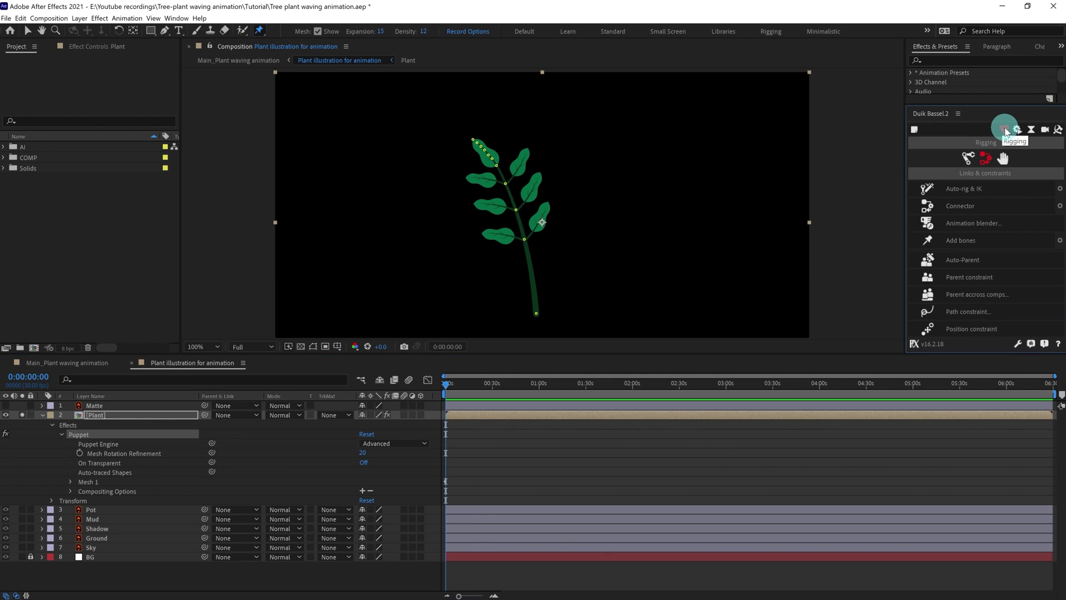
left_click(987, 160)
left_click(971, 244)
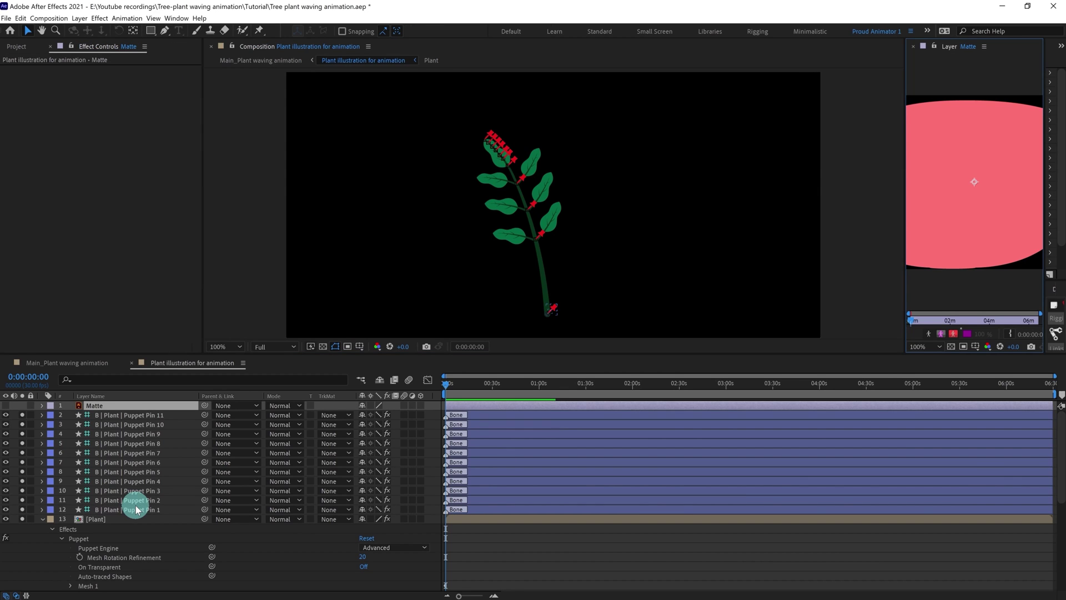
Step: Rename the Puppet Pin 1 to Puppet Pin 11 bone layers as 1 to 11, and close the Matte layer viewer
key("Return")
type("1")
key("Return")
key("ctrl+Up")
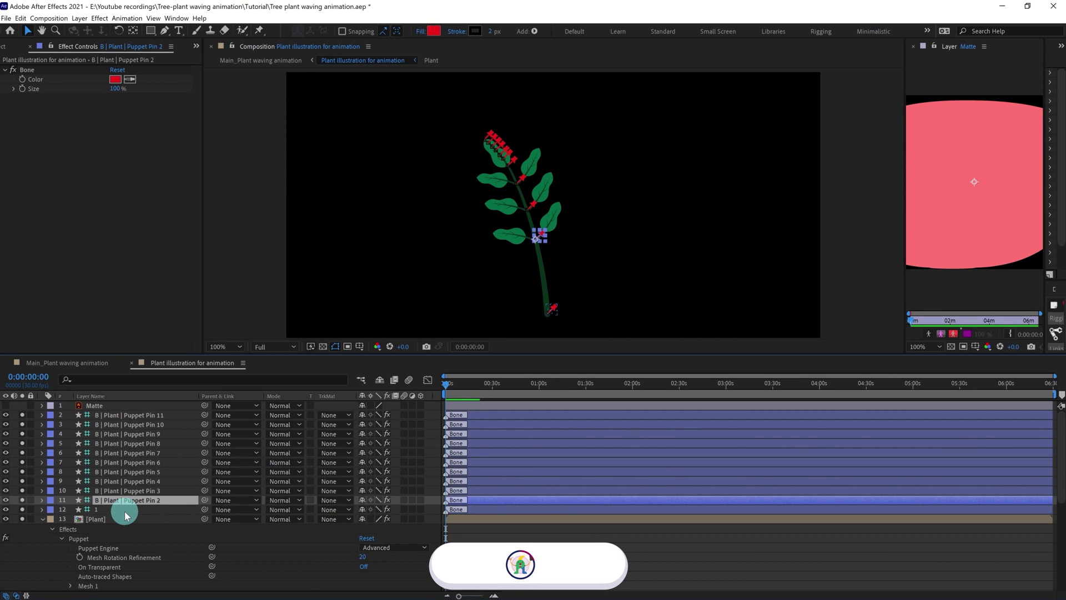
key("Return")
type("2")
key("Return")
key("ctrl+Up")
key("Return")
type("3")
key("shift+Tab")
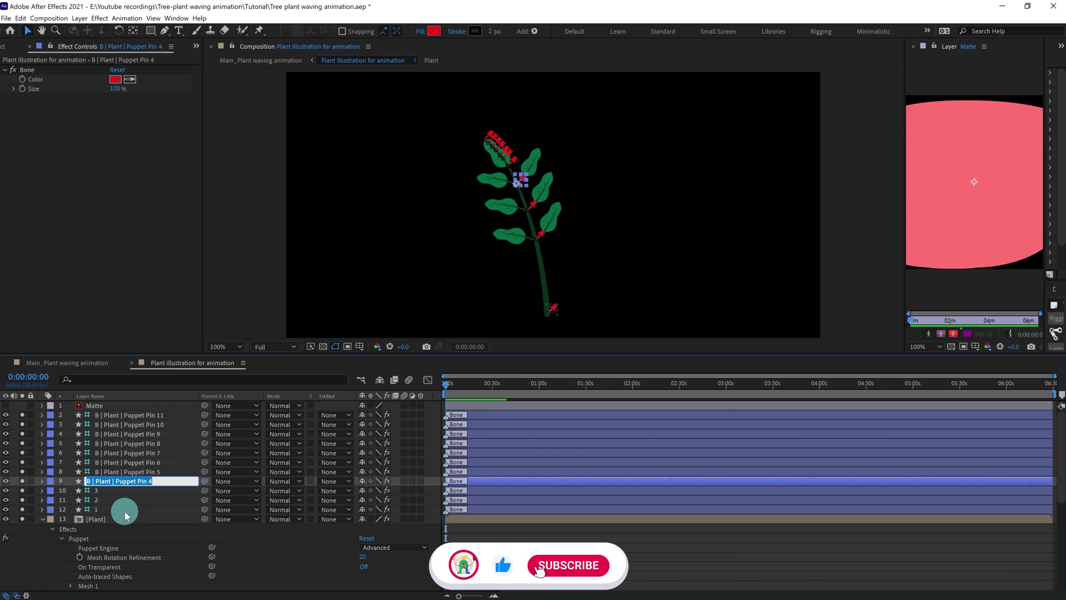
type("4")
key("shift+Tab")
type("5")
key("shift+Tab")
type("6")
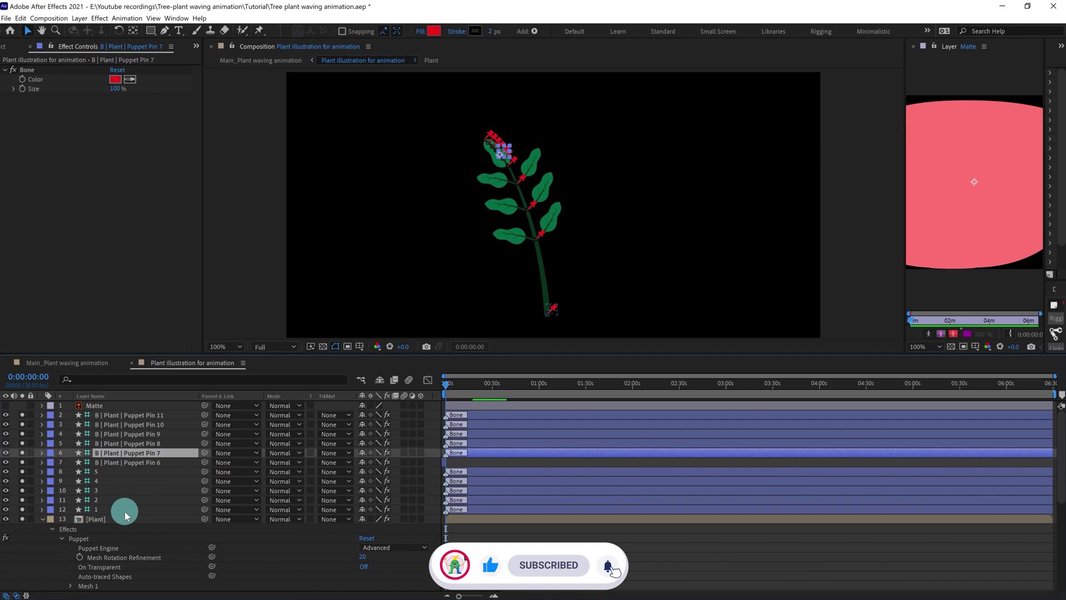
key("shift+Tab")
type("7")
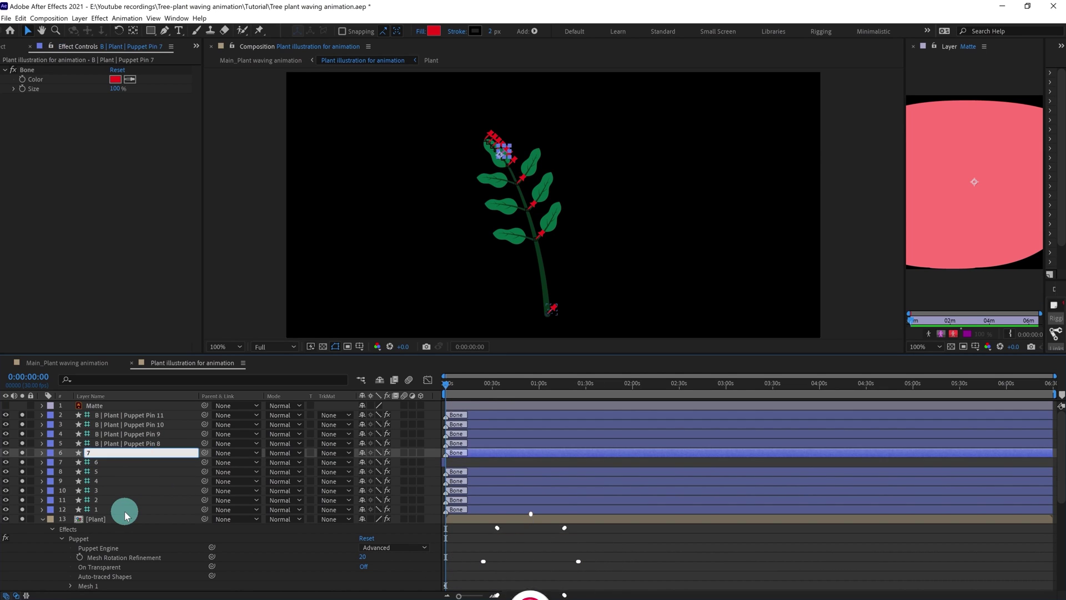
key("shift+Tab")
type("8")
key("shift+Tab")
type("9")
key("shift+Tab")
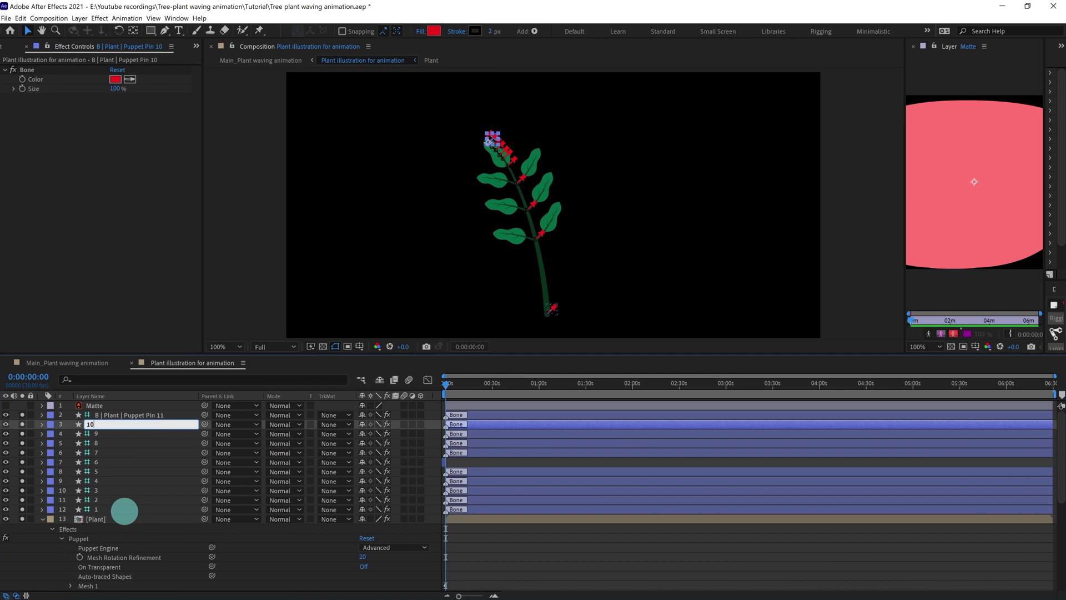
type("10")
key("shift+Tab")
type("11")
left_click(913, 46)
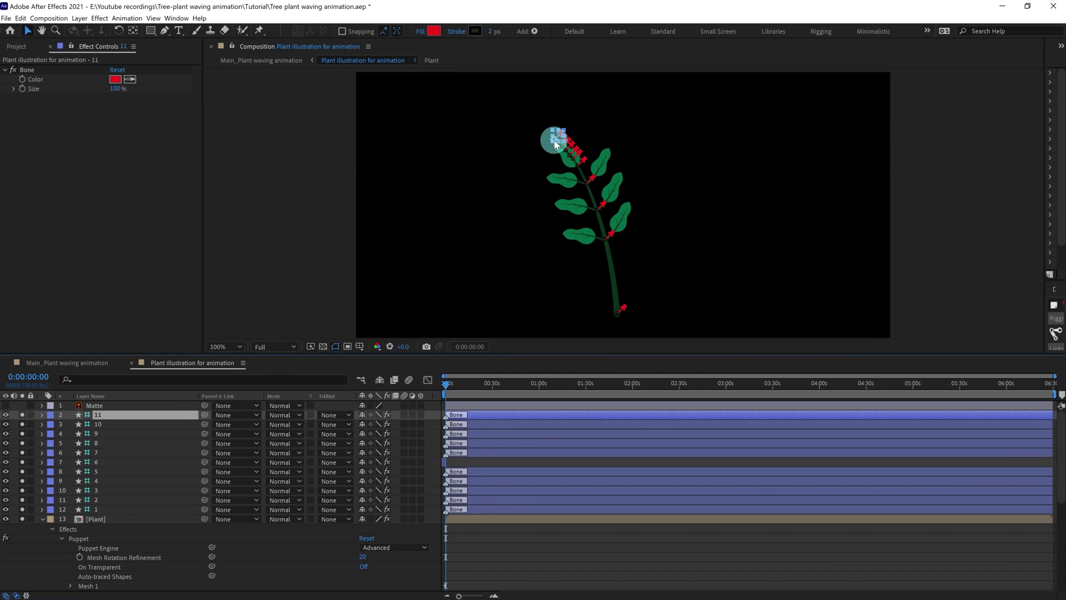
Step: Parent each bone layer to the next lower-numbered one, from 11 down to 1, leaving bone 1 without a parent
left_click(106, 425)
left_click(104, 434)
left_click(109, 452)
left_click(116, 481)
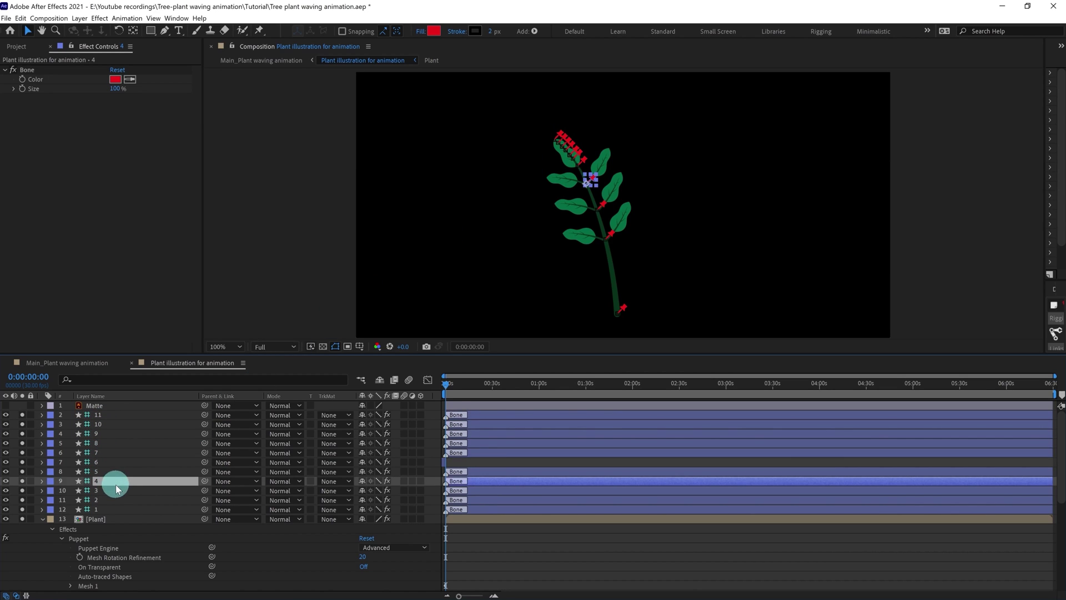
left_click(105, 414)
left_click_drag(204, 415, 200, 491)
left_click_drag(205, 490, 188, 508)
scroll(241, 517, "down", 2)
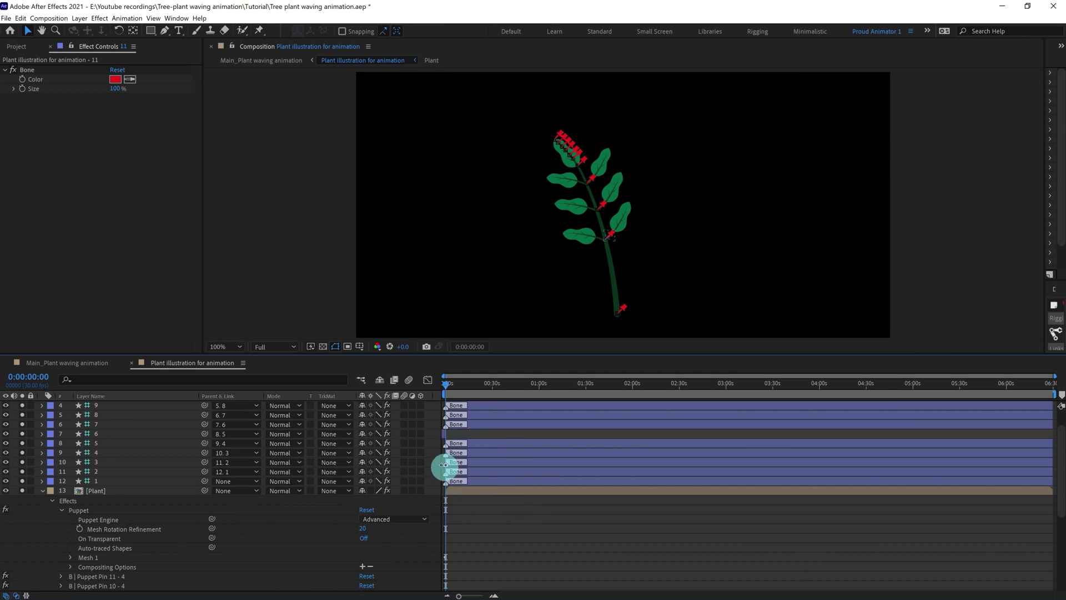
left_click(98, 434)
left_click(495, 554)
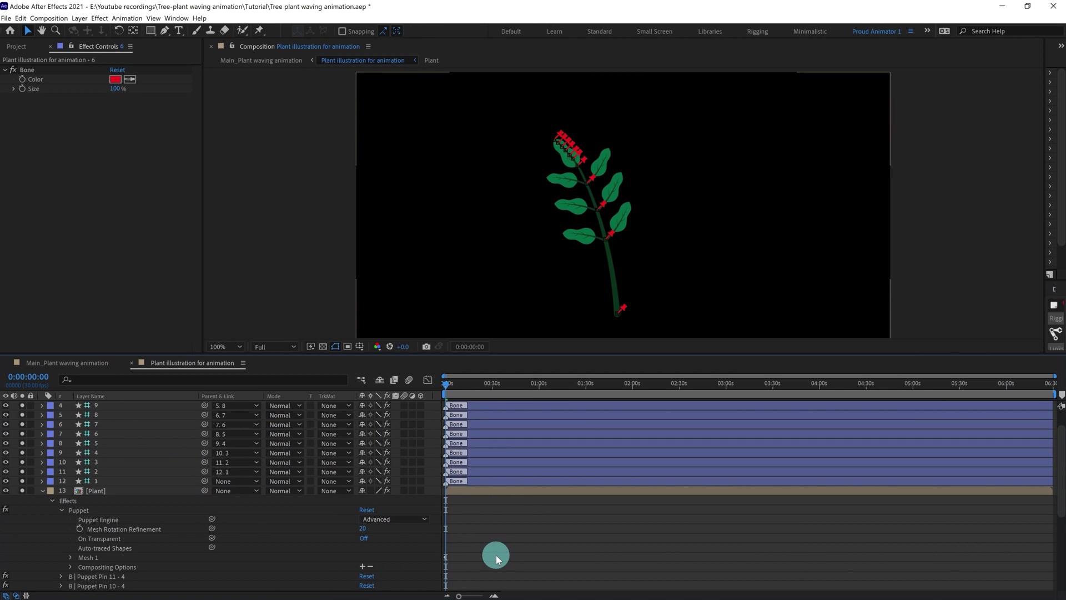
Step: Add a Rotation keyframe to bone layer 1 at 0:00:00:00
left_click(107, 480)
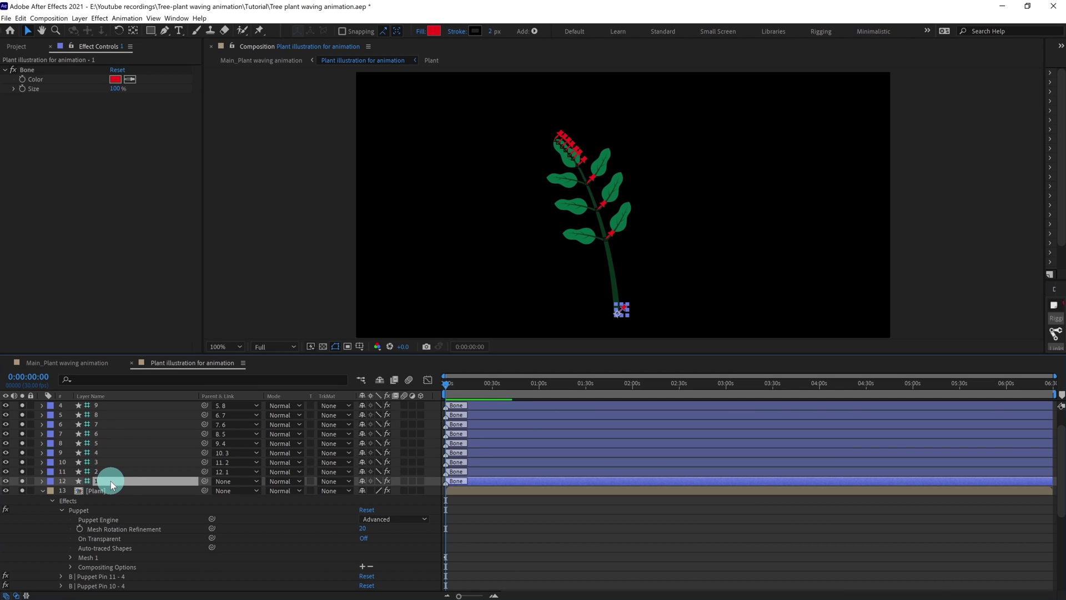
scroll(109, 481, "up", 2)
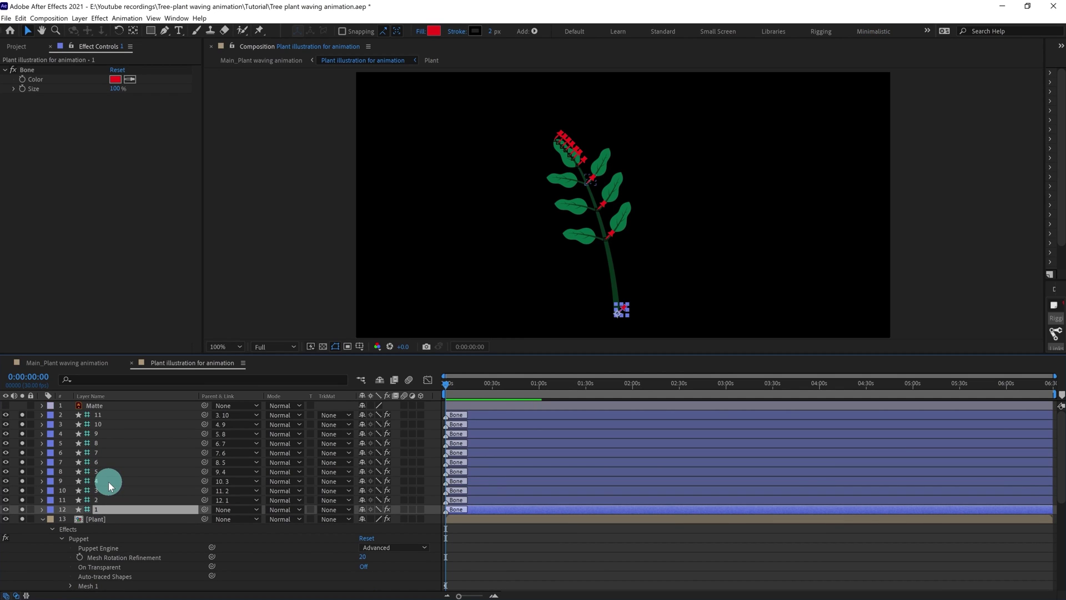
key("r")
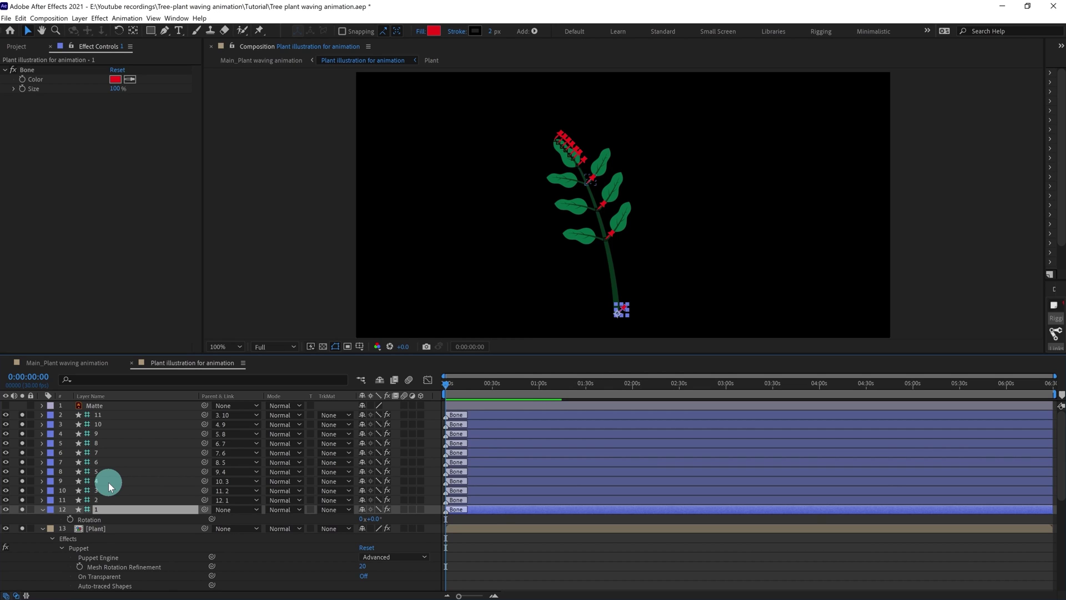
left_click(70, 519)
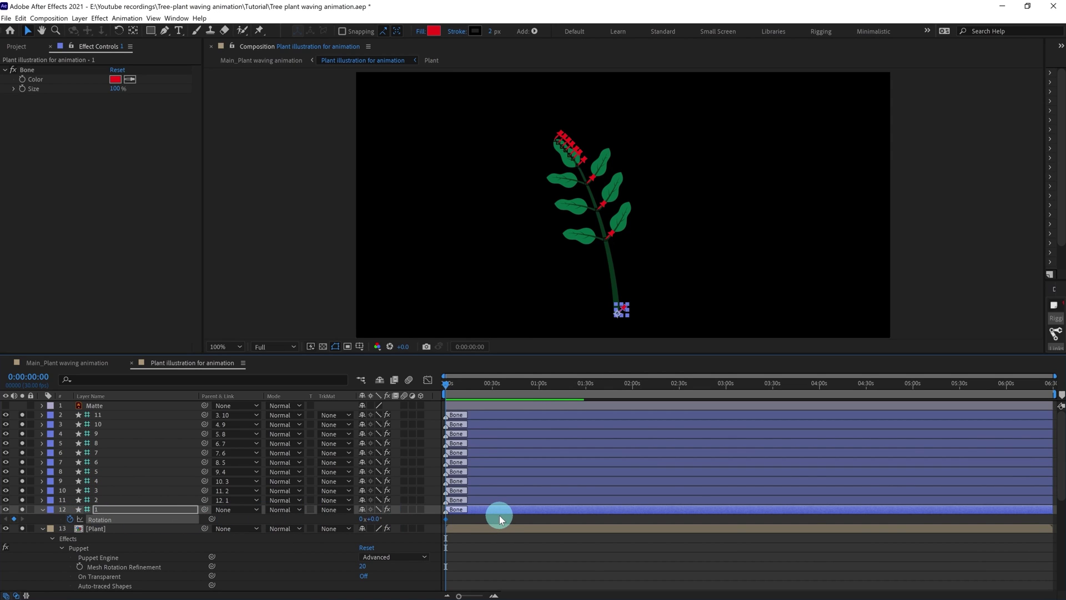
Step: Set bone 1's Rotation to -6° at 0:00:01:05, 35 frames after its first keyframe
key("equal")
key("equal")
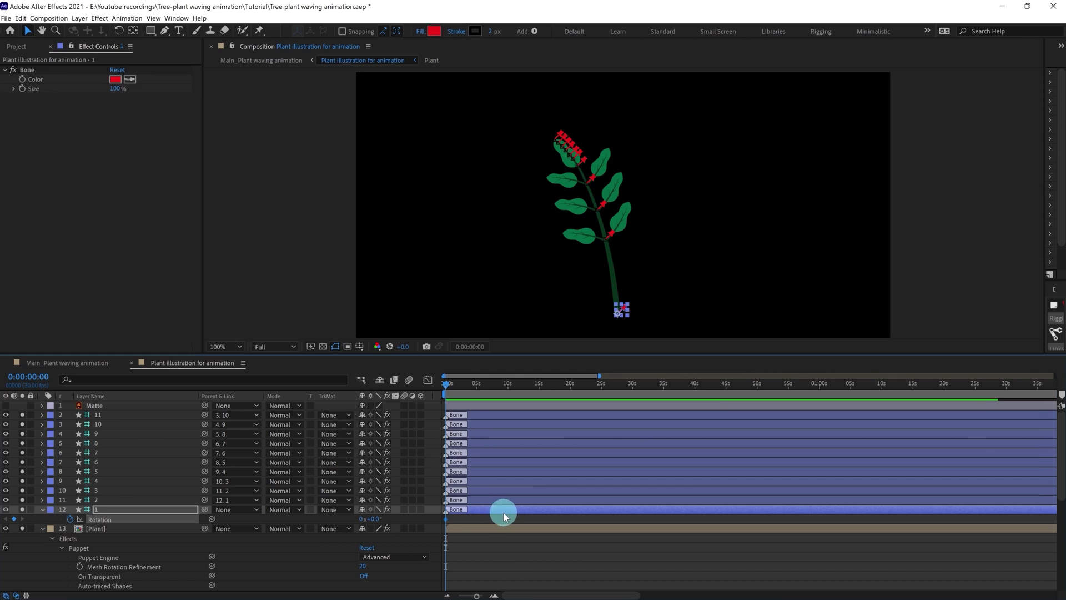
left_click(33, 377)
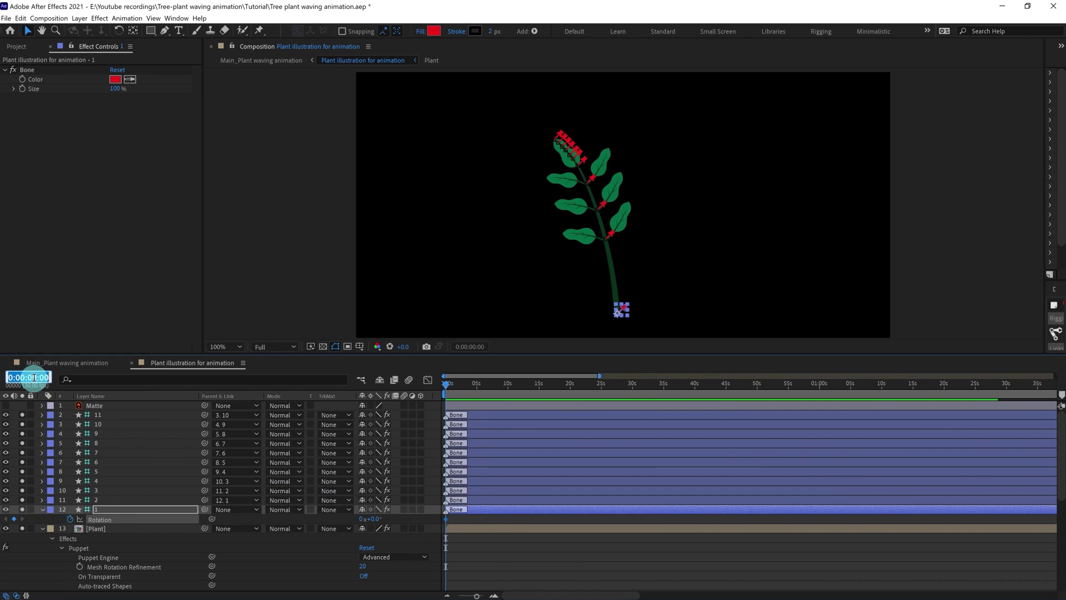
type("+35")
key("Return")
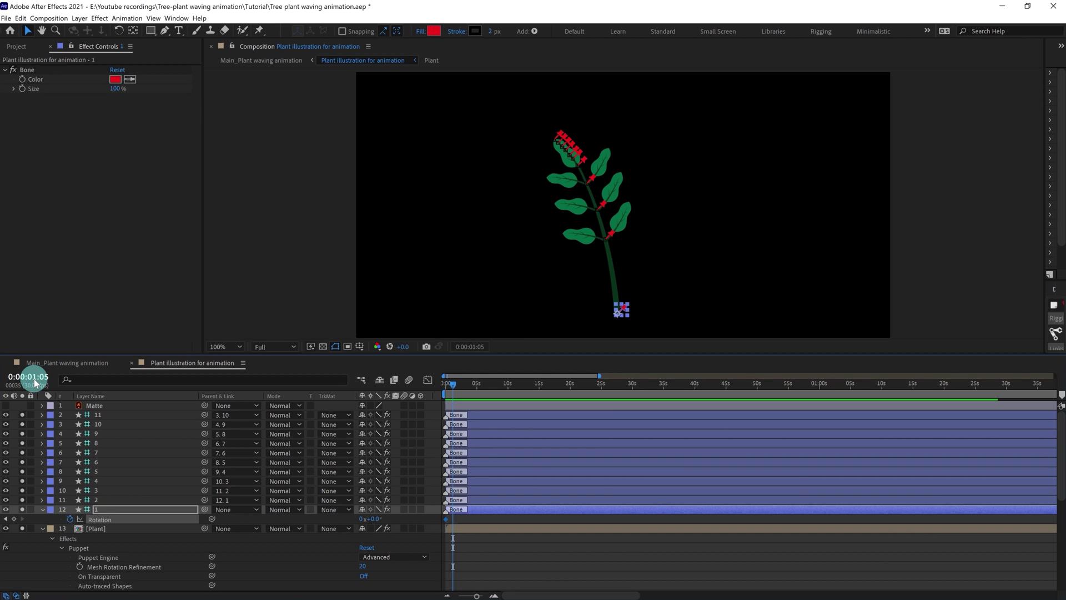
key("equal")
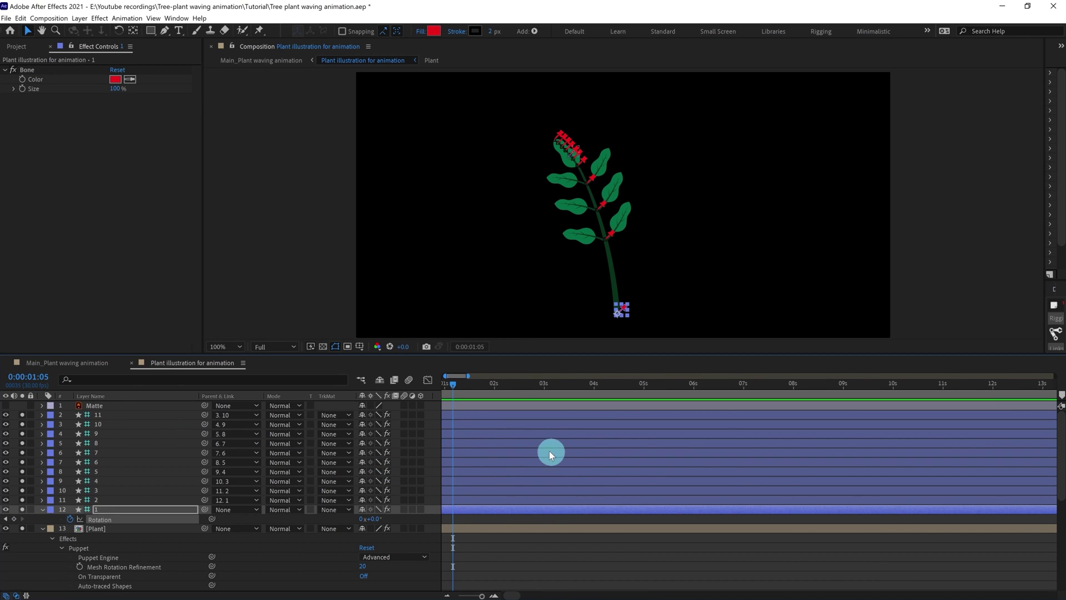
key("equal")
mouse_move(379, 526)
left_mouse_down()
mouse_move(366, 521)
mouse_move(385, 535)
left_mouse_up()
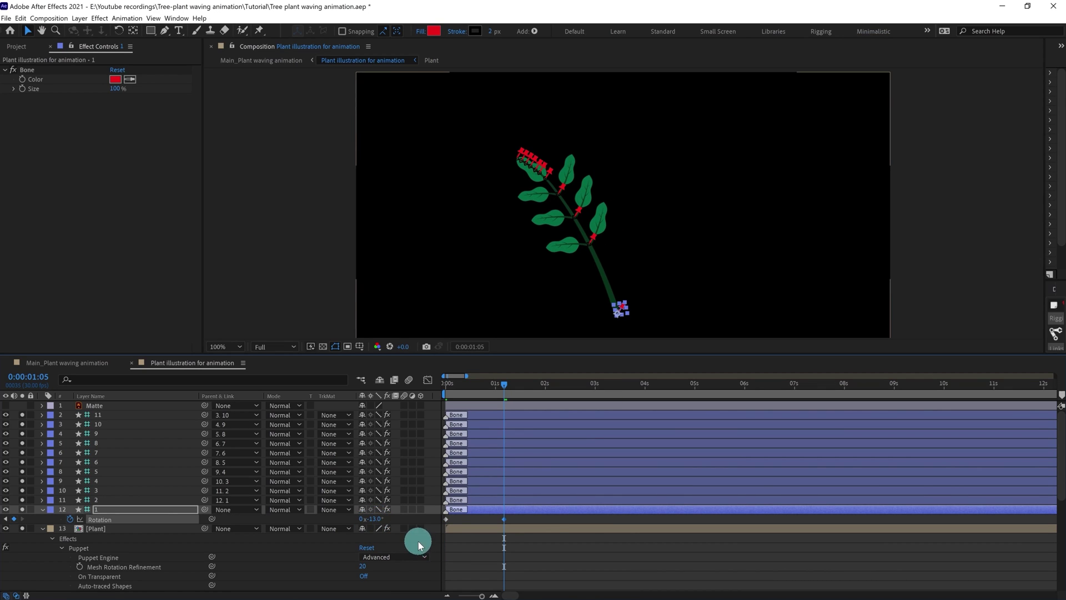
left_click(372, 518)
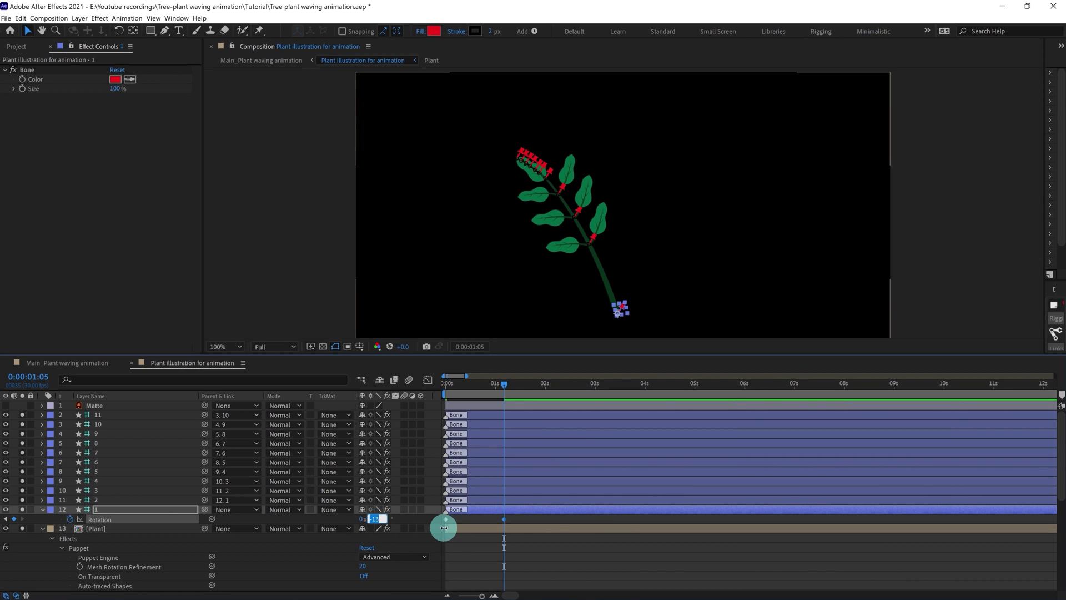
type("-6")
key("Return")
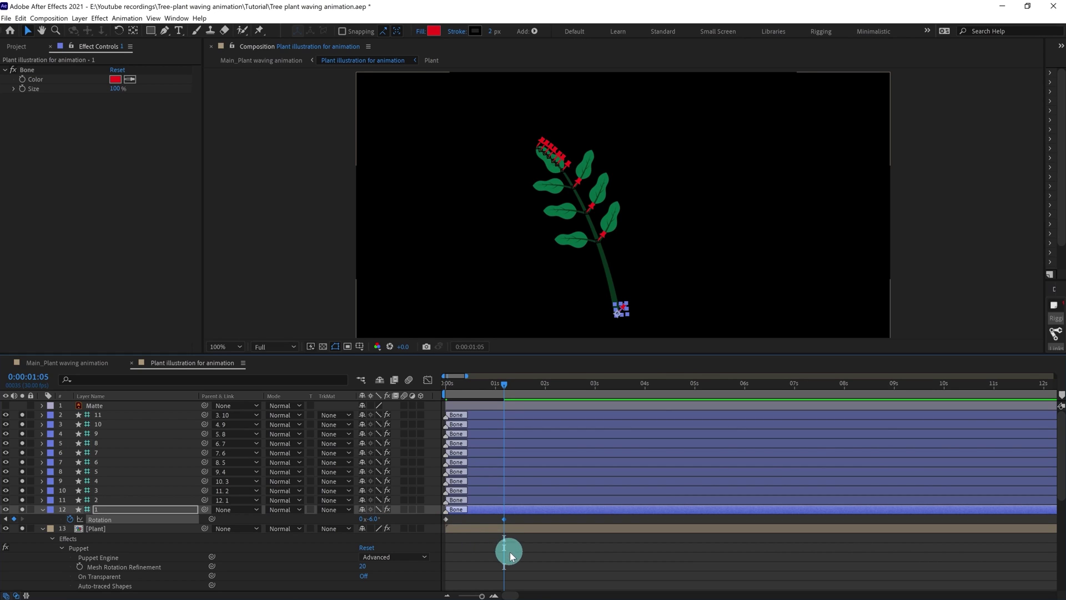
Step: Set bone 1's Rotation keyframe at 0:00:00:00 to 2°
key("Home")
left_click(373, 518)
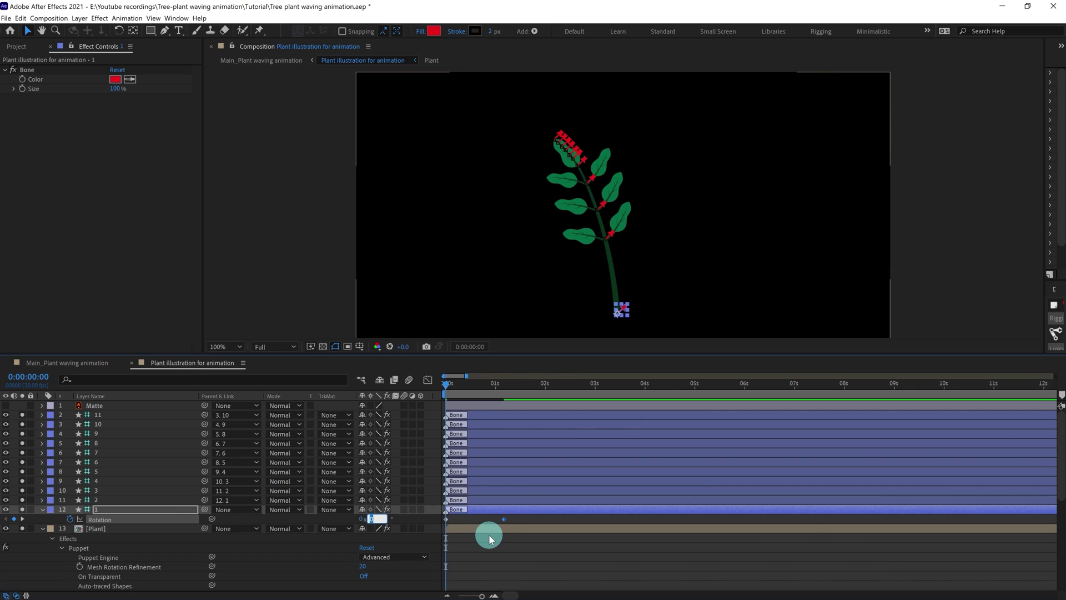
type("2")
key("Return")
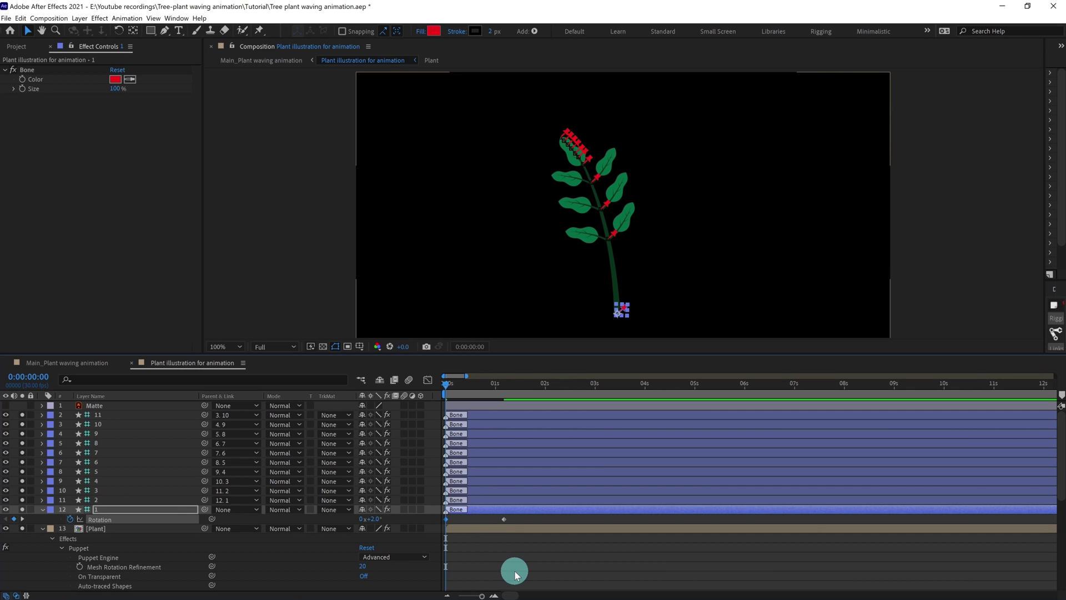
Step: Duplicate bone 1's first Rotation keyframe of 2° at 0:00:02:10, 35 frames after the -6° keyframe
key("k")
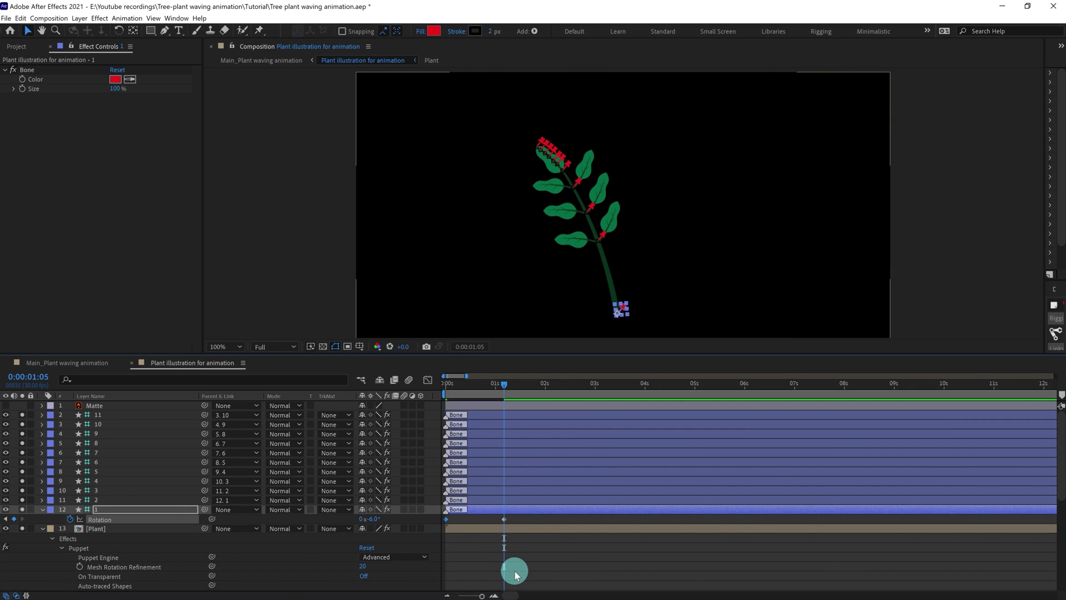
left_click(34, 381)
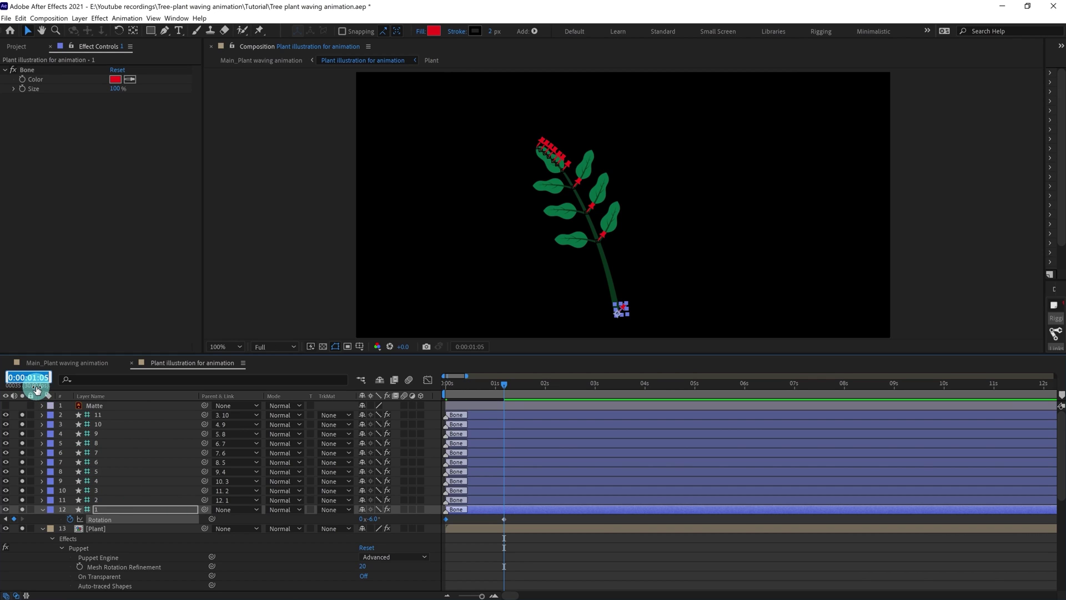
type("+")
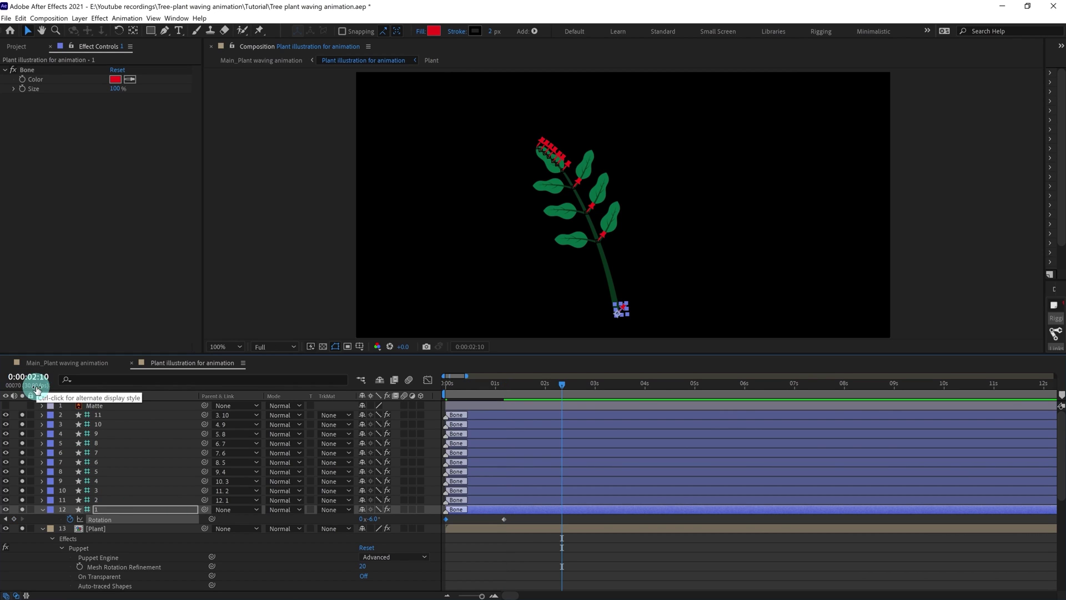
key("Return")
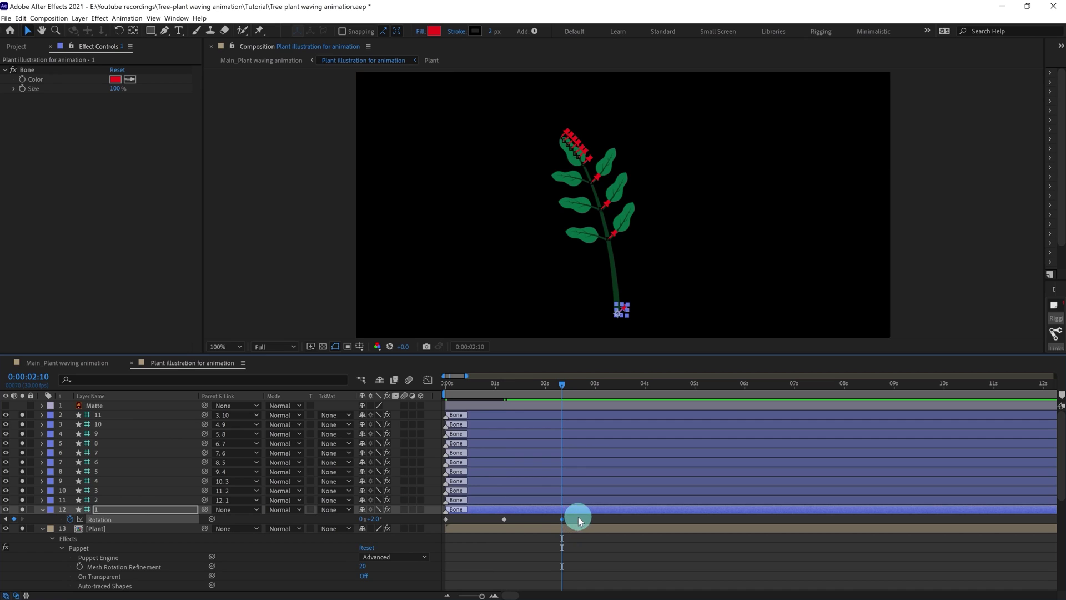
Step: Apply Easy Ease to all three of bone 1's Rotation keyframes and preview the motion from the beginning
left_click_drag(578, 517, 392, 547)
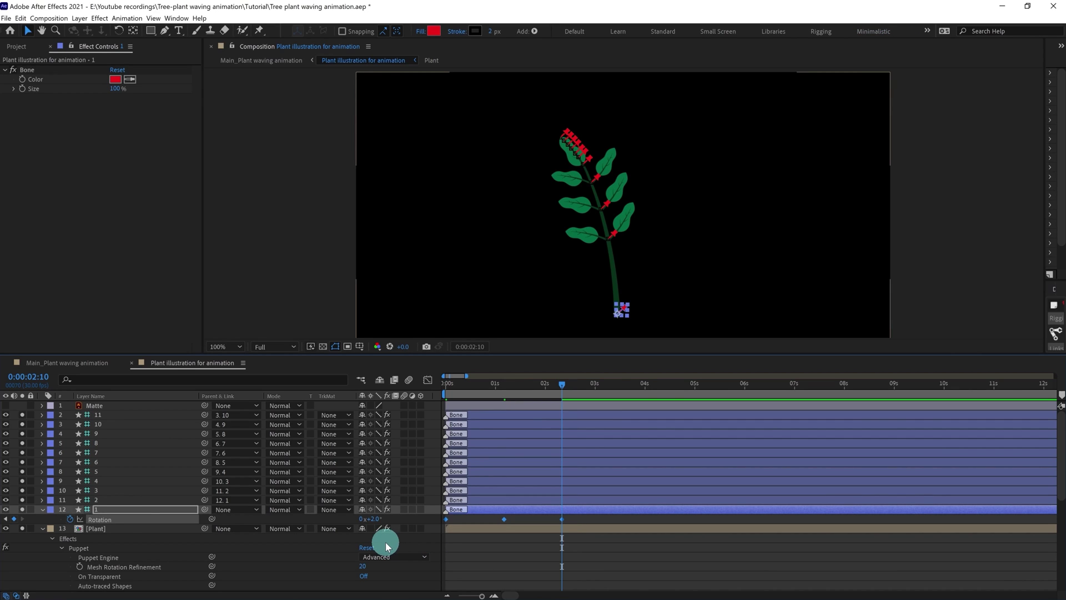
key("F9")
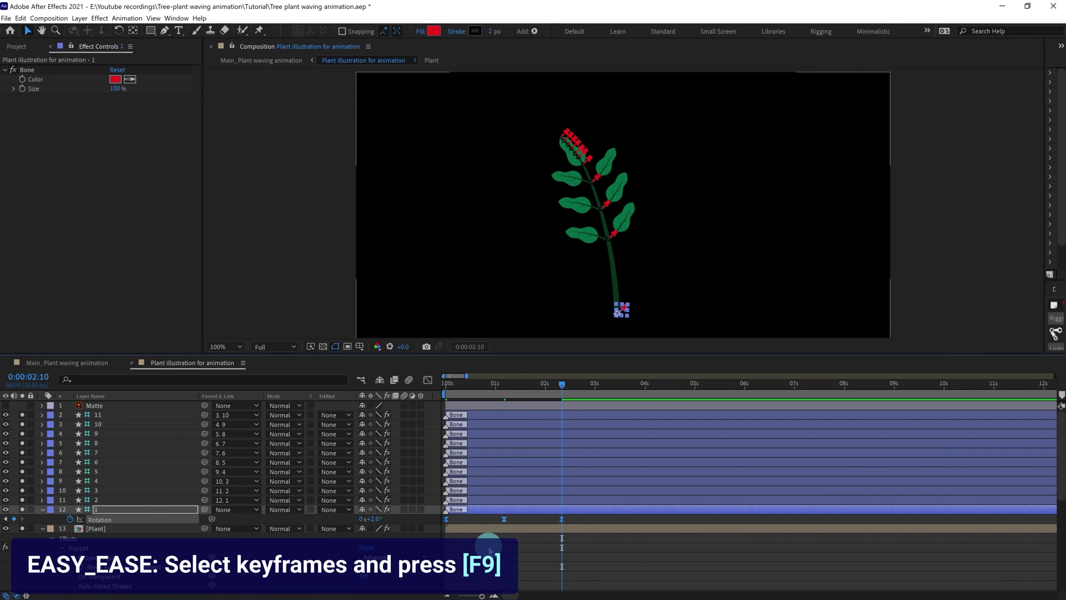
left_click(436, 385)
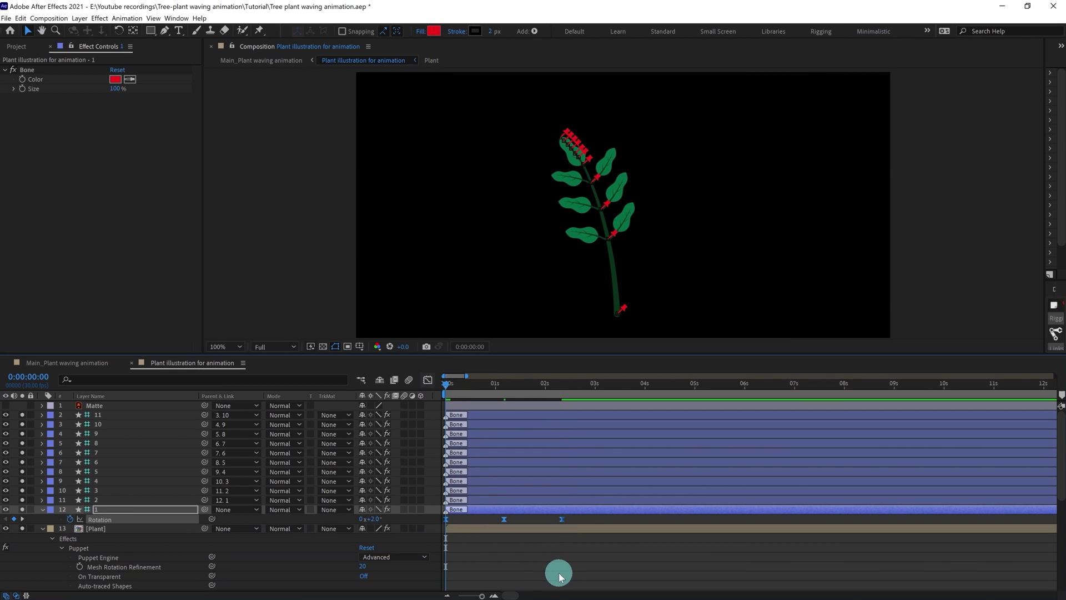
key("space")
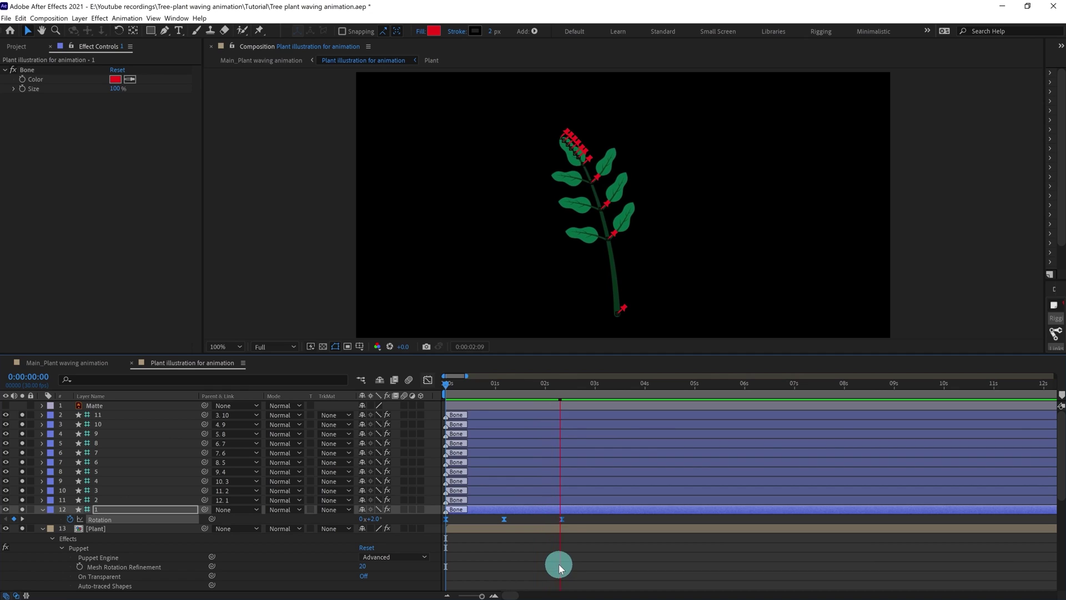
key("space")
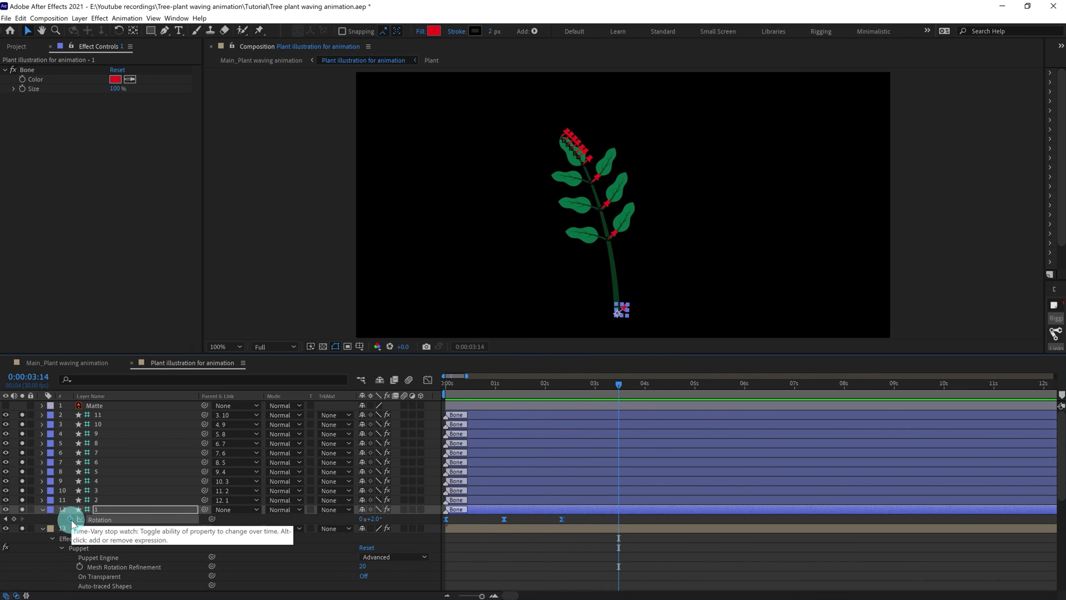
Step: Add the expression loopIn()+loopOut()-value; to bone 1's Rotation
left_click(71, 520, "alt")
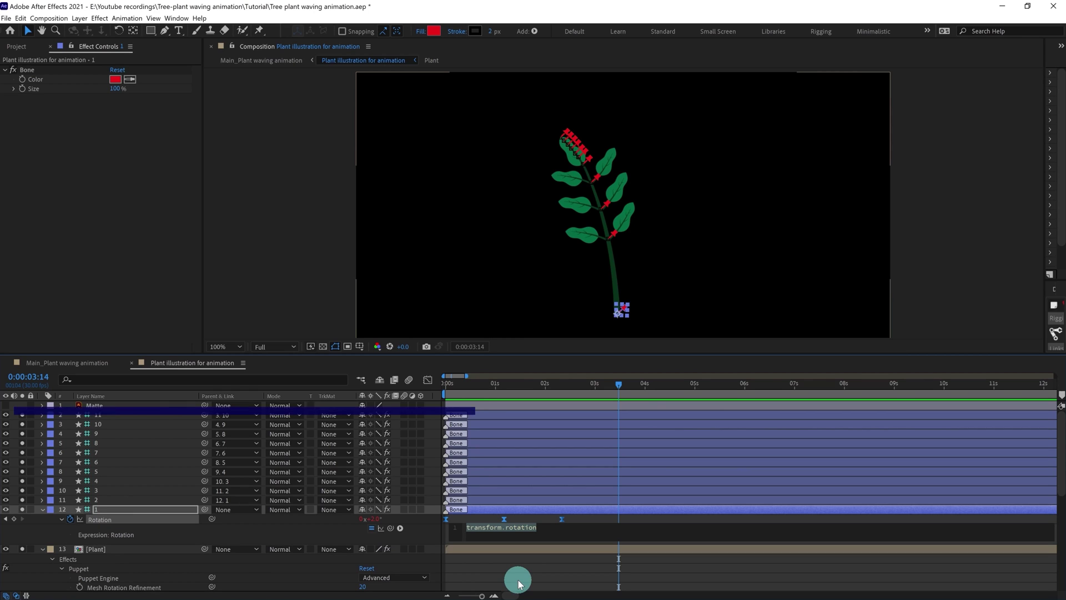
type("loopIn()l")
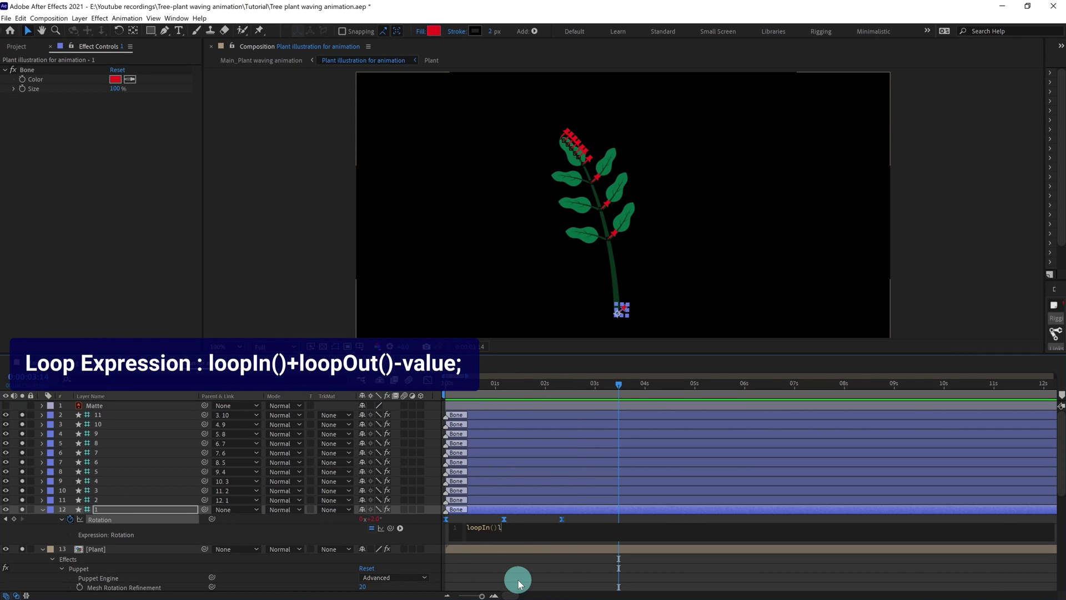
key("BackSpace")
type("+loopOut()")
key("End")
type("-value;")
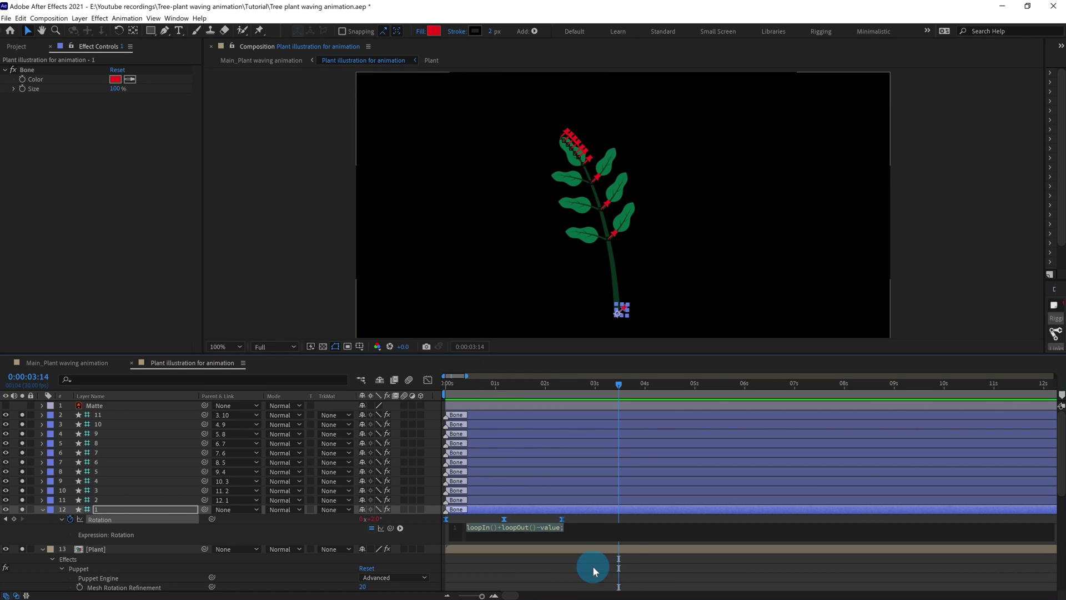
left_click(577, 520)
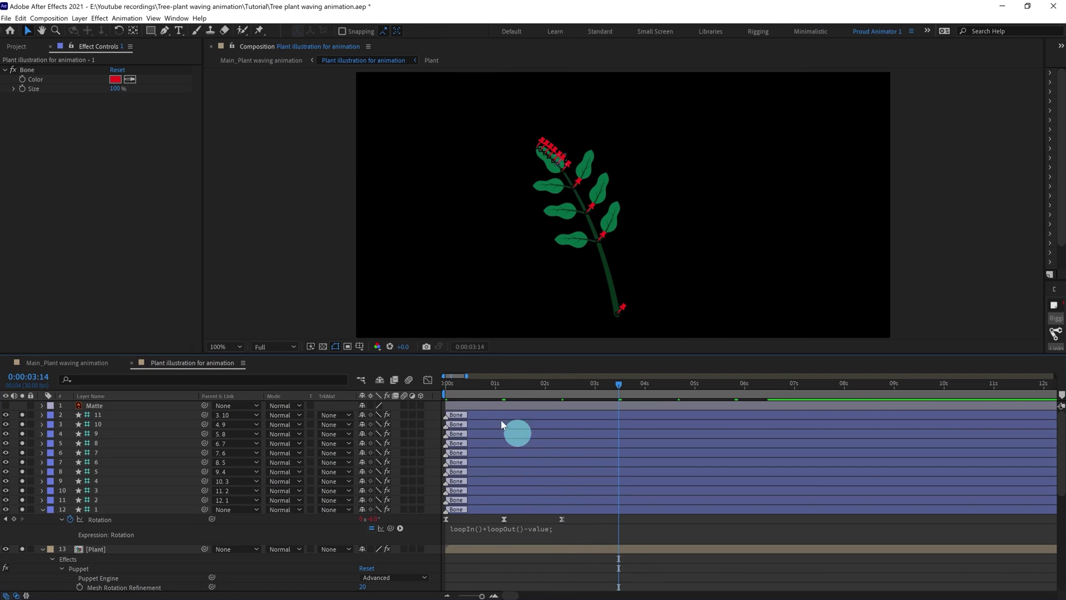
Step: Hide bone 11 and copy bone 1's Rotation keyframes with their loop expression onto bones 2 to 10 at 0:00:00:00
left_click_drag(575, 516, 395, 528)
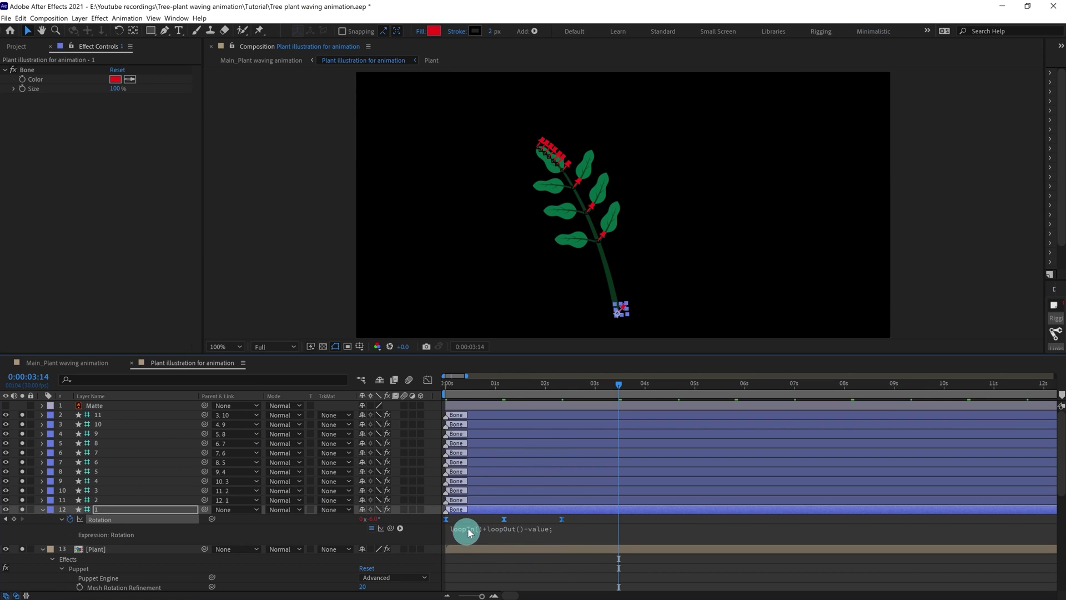
left_click(445, 382)
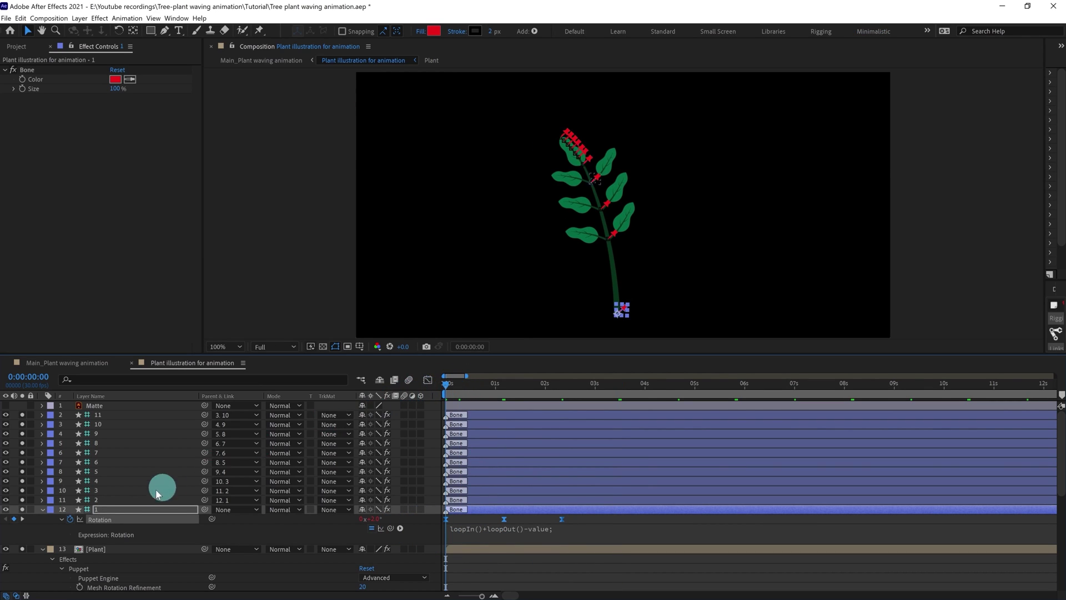
left_click(98, 500)
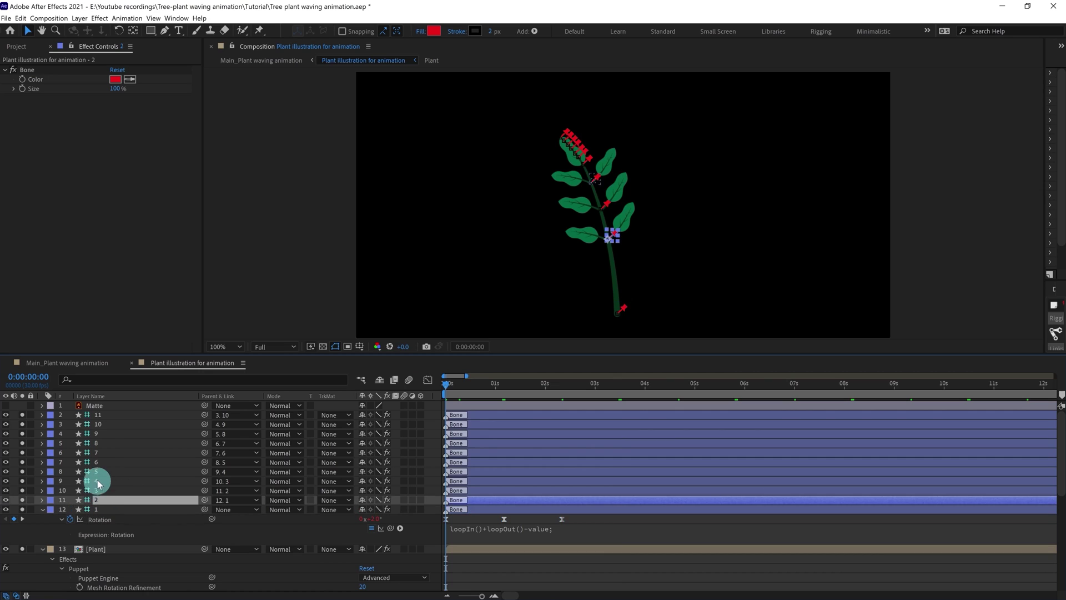
left_click(100, 426, "shift")
left_click(103, 415)
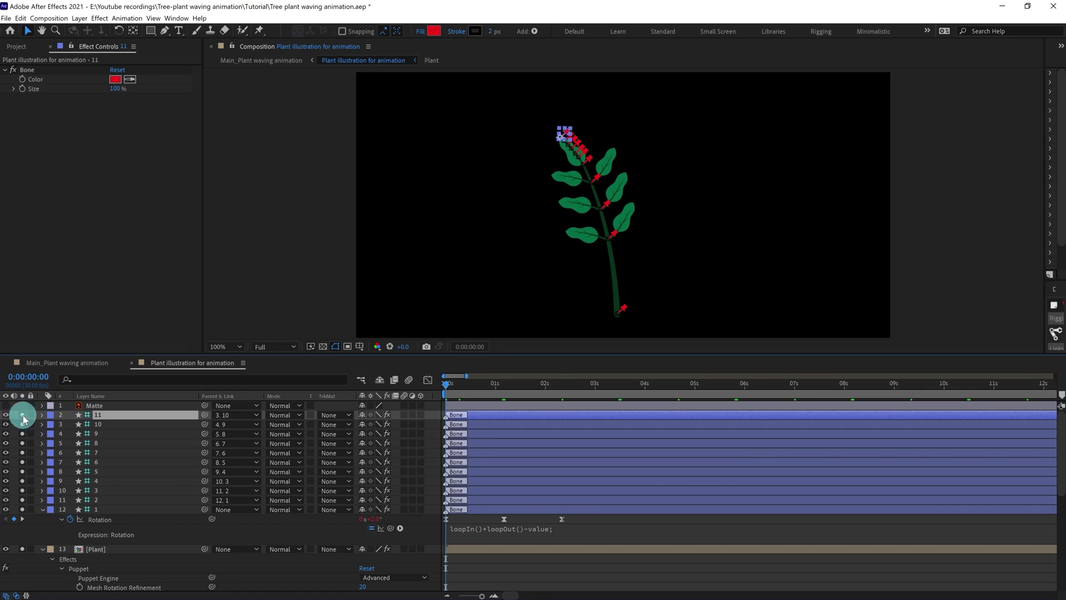
left_click(105, 426)
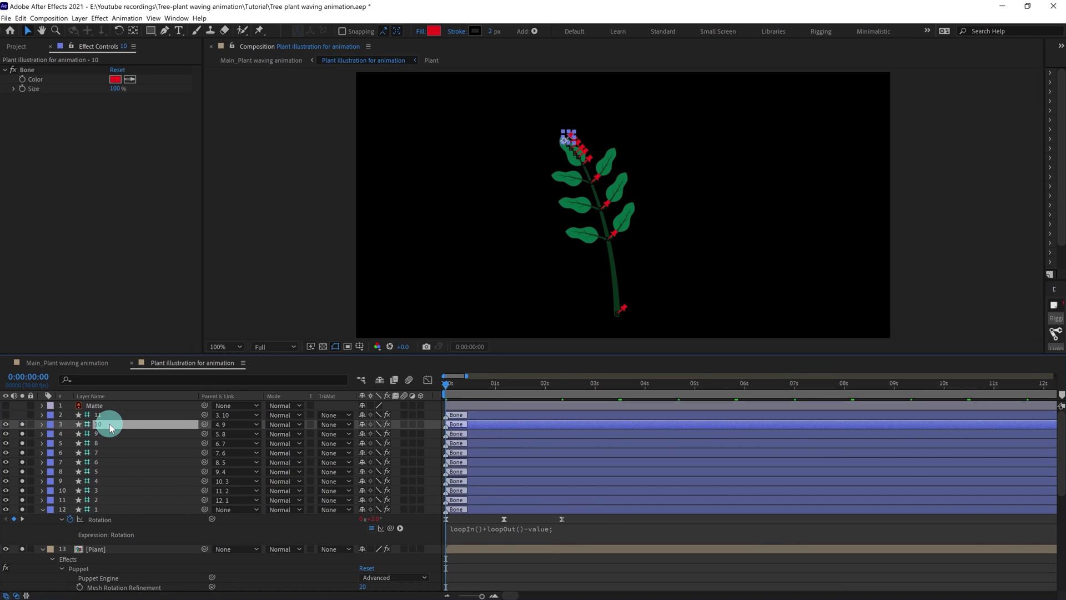
left_click(104, 500, "shift")
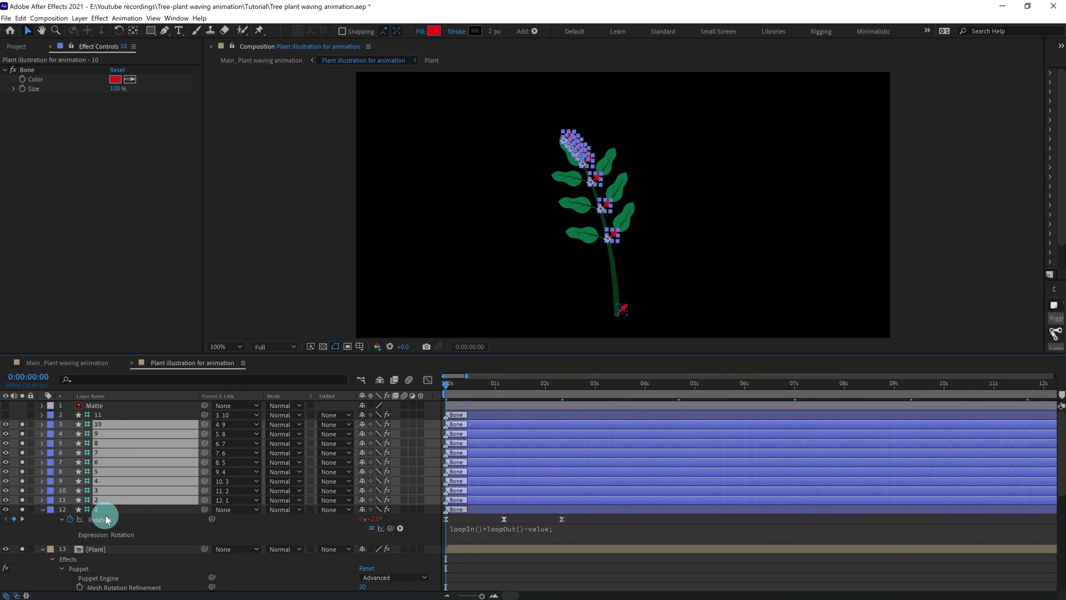
key("ctrl+v")
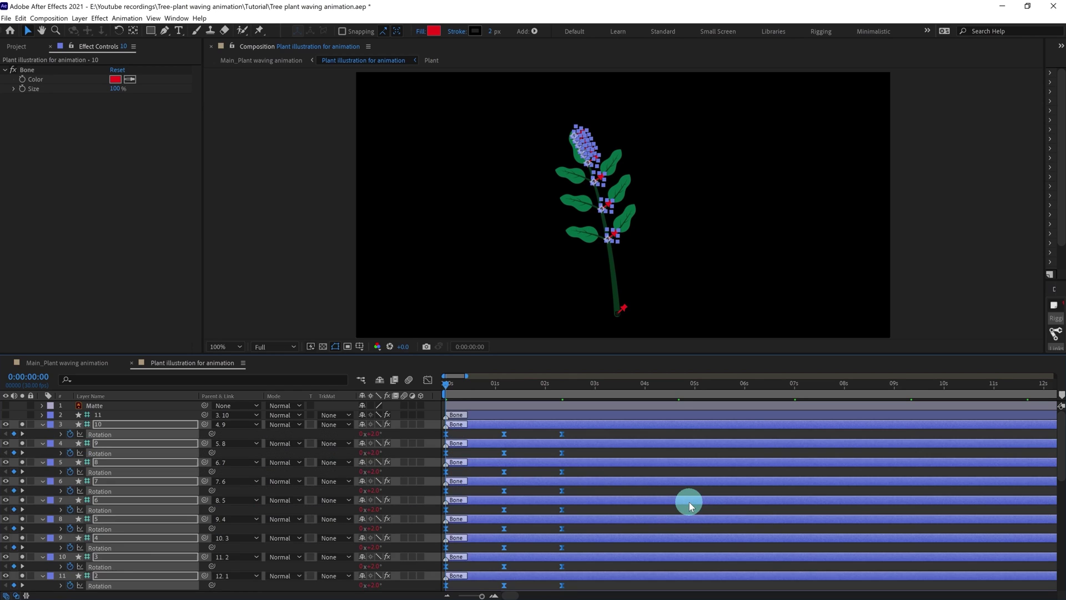
key("ctrl+v")
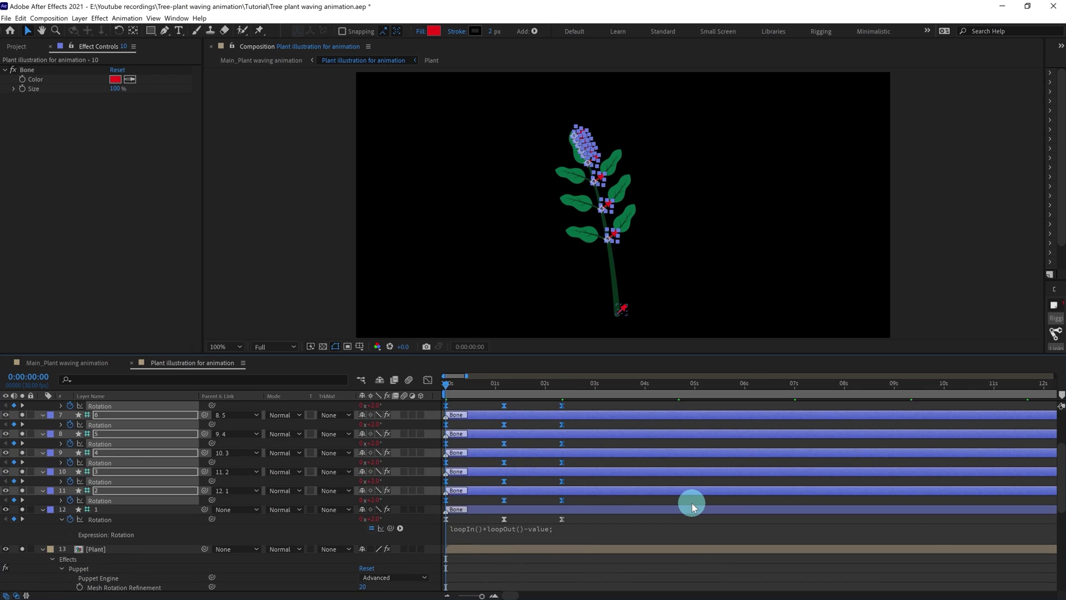
Step: Stagger the Rotation keyframes of bones 2 to 10 by four frames per bone, starting bone 2 at 0:00:00:04 and bone 10 at 0:00:01:06
scroll(692, 503, "up", 3)
scroll(657, 489, "down", 3)
scroll(630, 510, "up", 3)
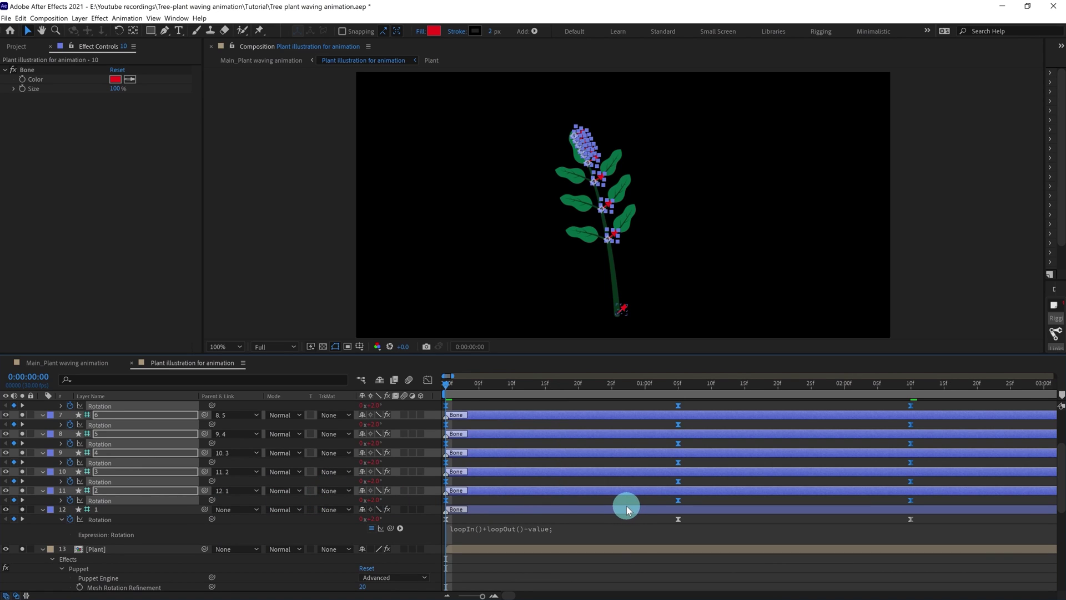
double_click(174, 364)
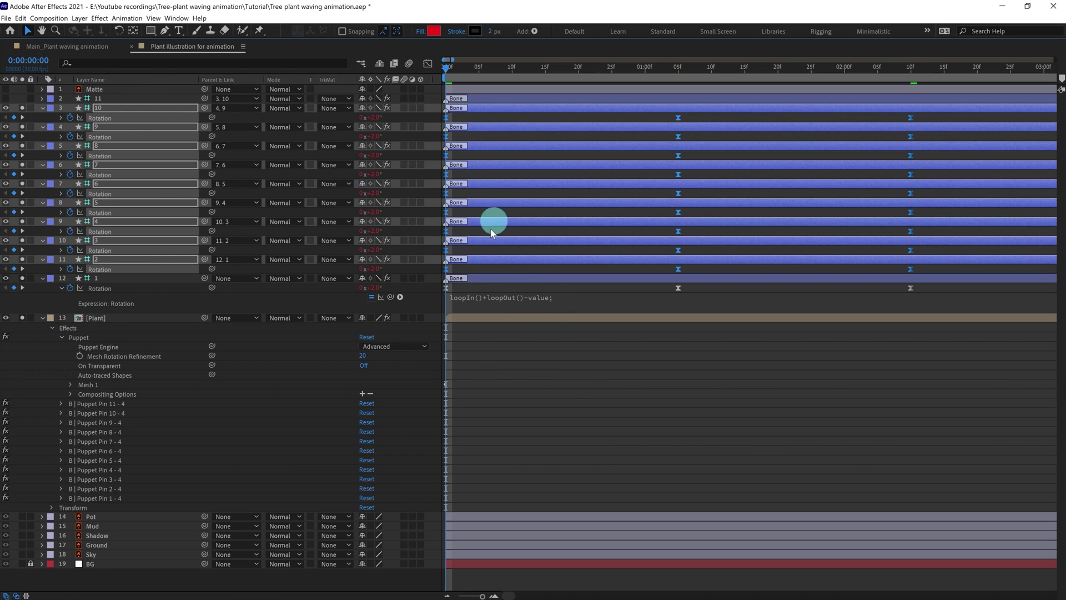
left_click(27, 60)
type("4")
key("Return")
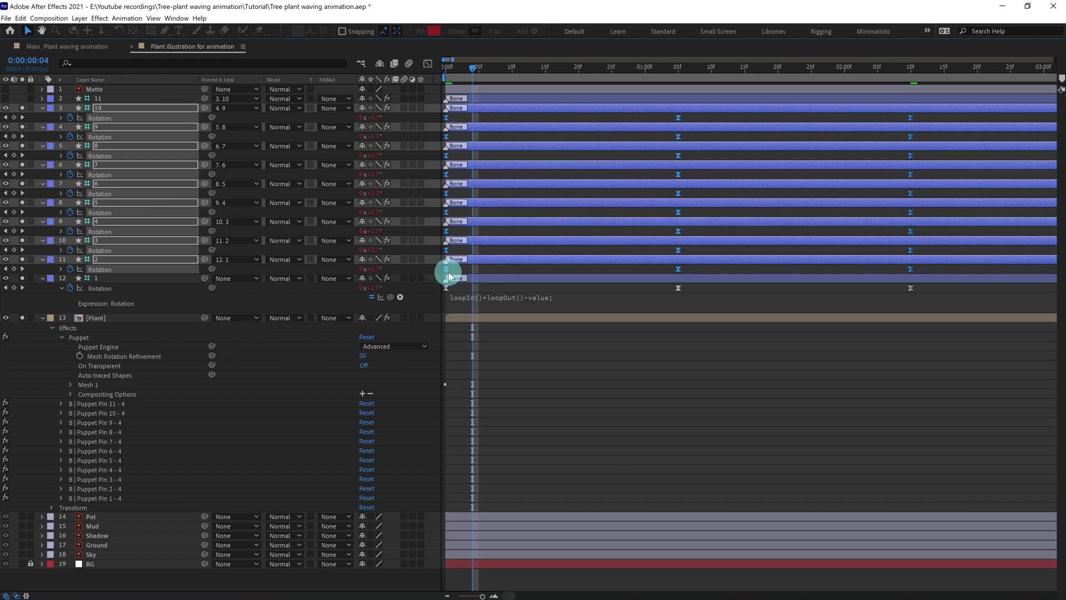
left_click_drag(445, 269, 685, 116)
left_click(117, 268, "ctrl")
key("Page_Down")
key("Page_Down")
key("Page_Down")
key("Page_Down")
key("Page_Down")
key("Page_Down")
key("Page_Down")
key("Page_Down")
left_click(550, 240, "ctrl")
key("Page_Down")
key("Page_Down")
key("Page_Down")
key("Page_Down")
left_click(131, 226, "ctrl")
key("Page_Down")
key("Page_Down")
key("Page_Down")
key("Page_Down")
left_click(103, 174, "ctrl")
left_click(102, 156, "ctrl")
left_click(101, 137, "ctrl")
left_click(100, 118, "ctrl")
key("Page_Down")
key("Page_Down")
key("Page_Down")
key("Page_Down")
left_click(137, 194, "ctrl")
key("Page_Down")
key("Page_Down")
key("Page_Down")
key("Page_Down")
left_click(158, 172, "ctrl")
key("Page_Down")
key("Page_Down")
key("Page_Down")
key("Page_Down")
left_click(108, 155, "ctrl")
key("Page_Down")
key("Page_Down")
key("Page_Down")
key("Page_Down")
left_click(178, 136, "ctrl")
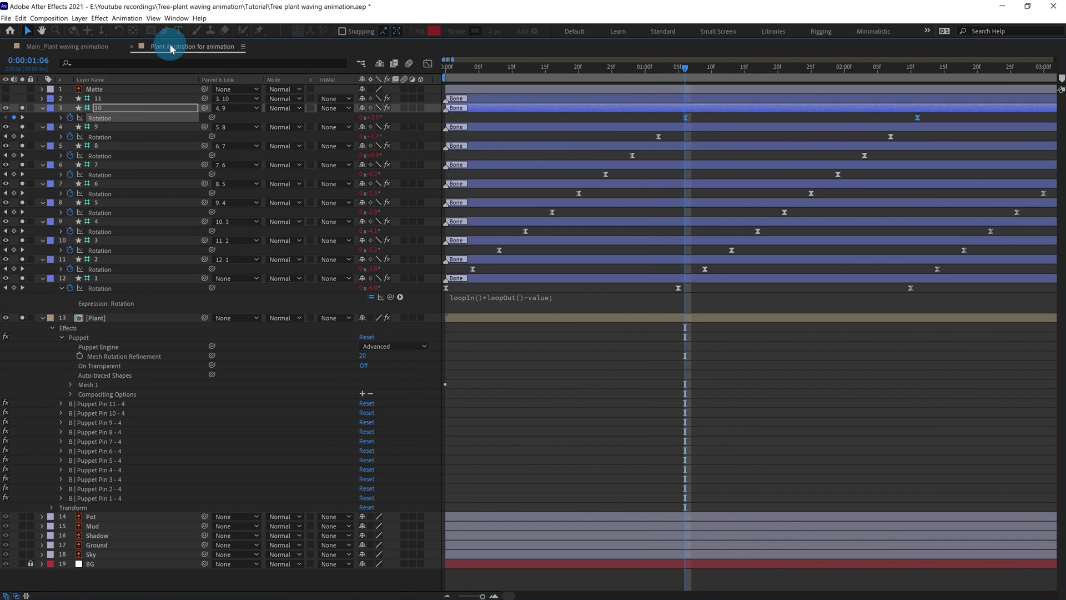
Step: Restore the normal panel layout and play the plant's waving animation from the beginning
key("grave")
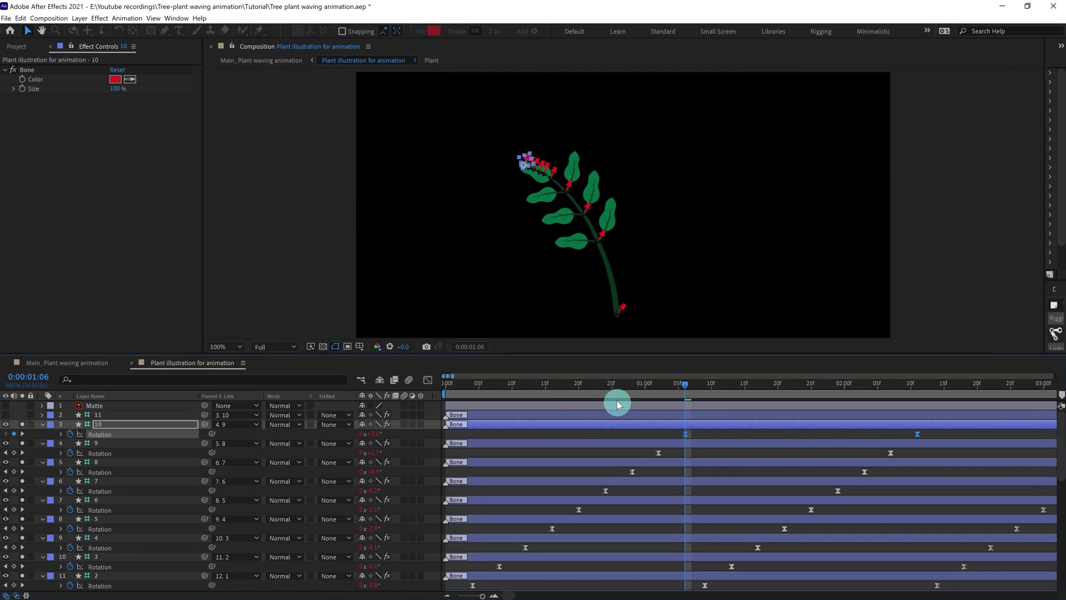
left_click(449, 389)
left_click(450, 224)
key("comma")
key("comma")
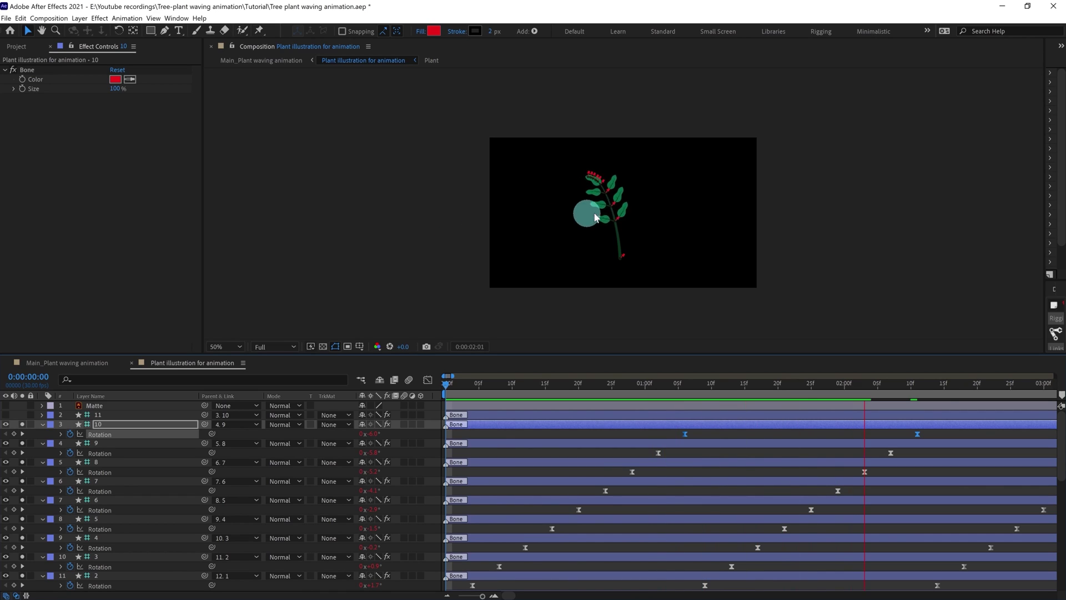
key("period")
key("period")
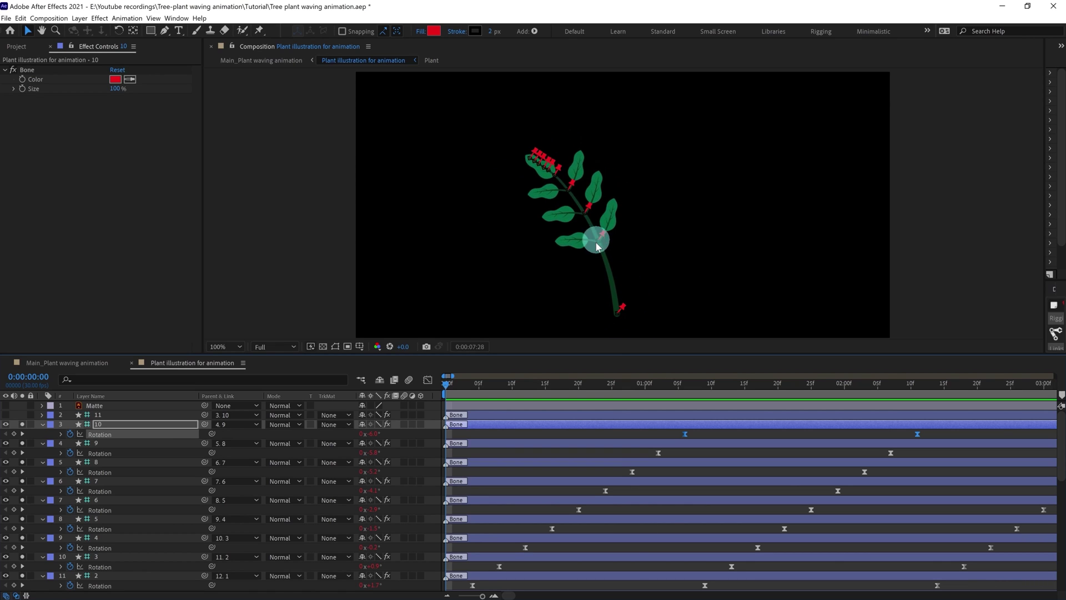
Step: Collapse the bones' Rotation properties and turn off solo for the bone and Plant layers
key("space")
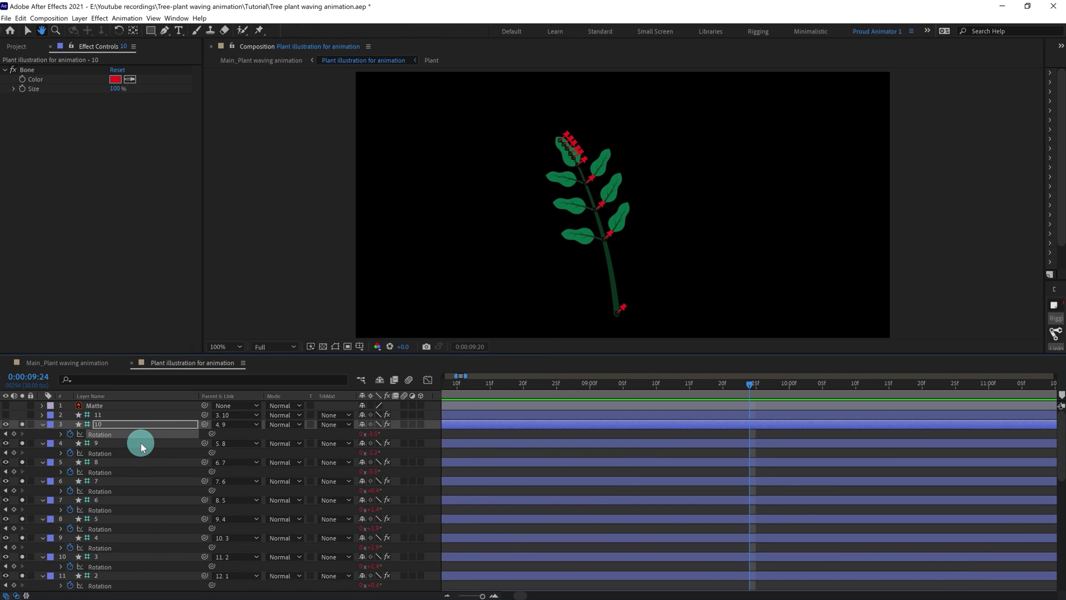
left_click(453, 435)
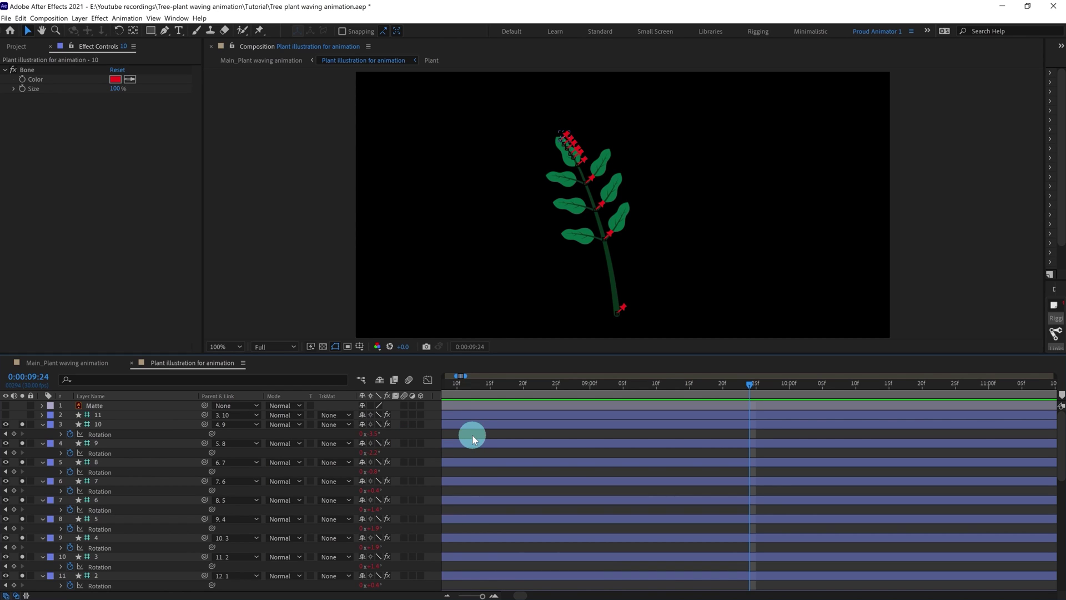
key("u")
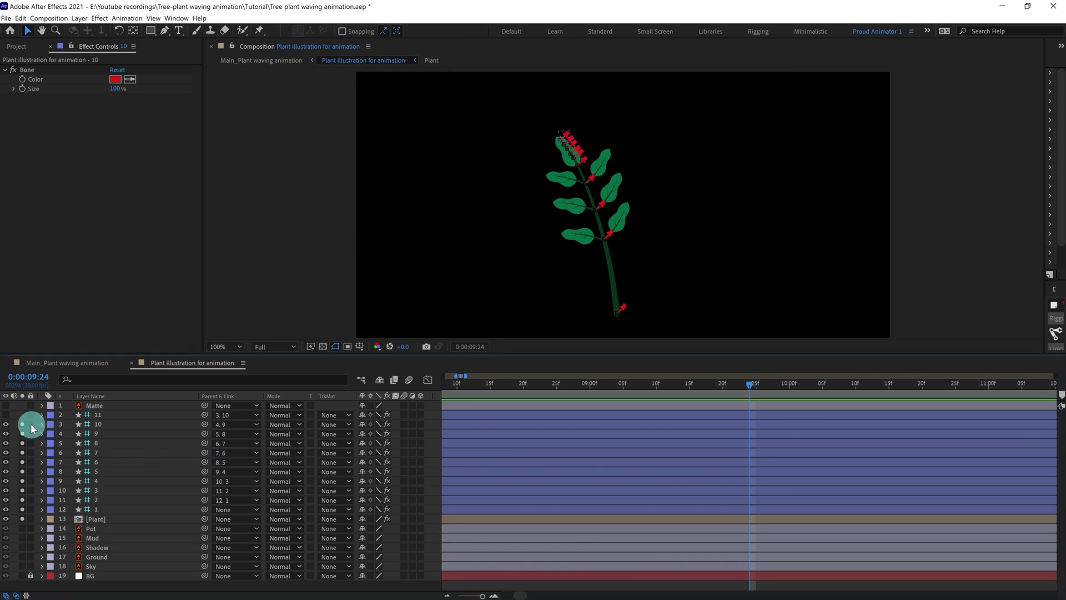
left_click(19, 520)
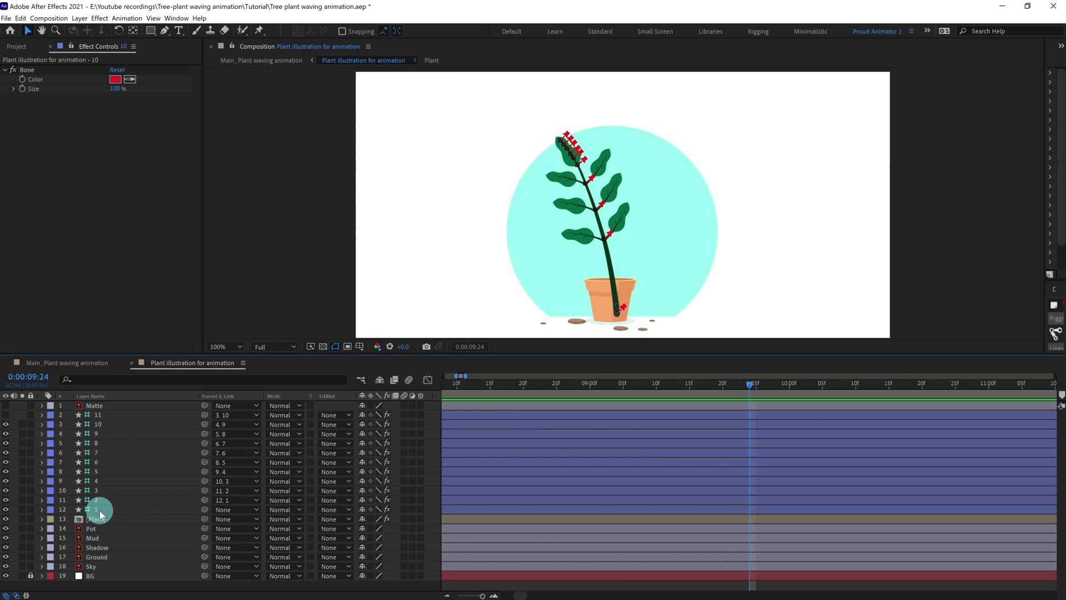
Step: Hide bone layers 1 to 10 in the plant illustration composition
left_click(97, 509)
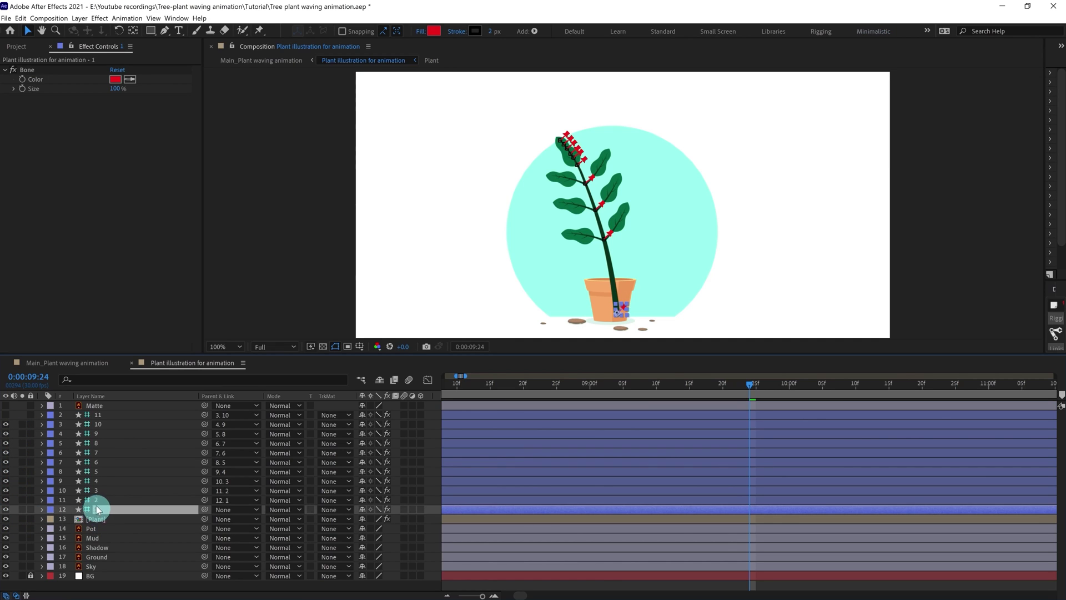
left_click(95, 425, "shift")
left_click_drag(8, 428, 76, 500)
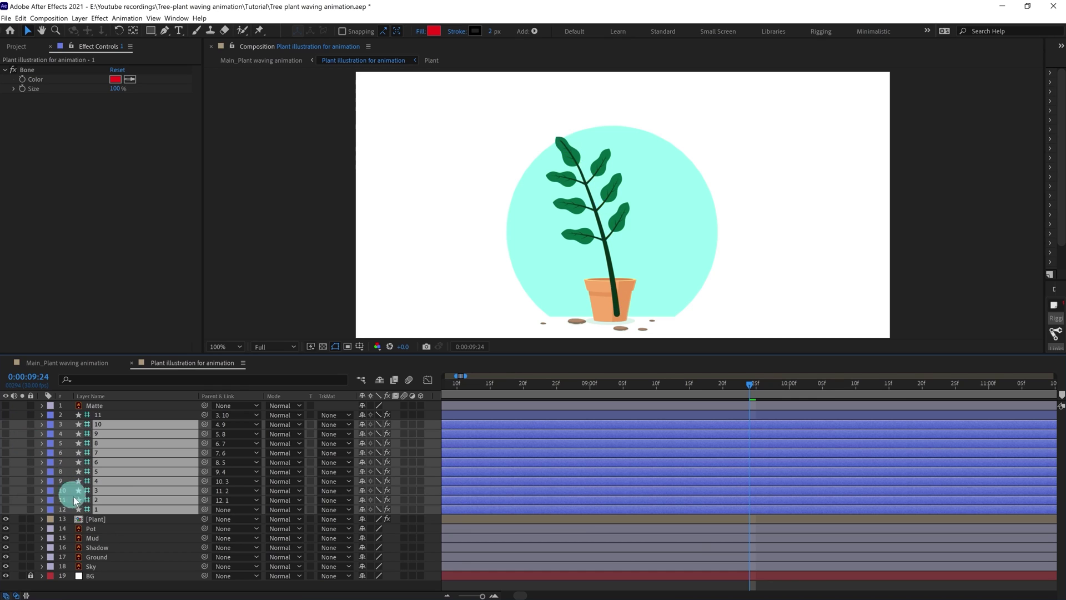
Step: In the Plant composition at 0:00:00:00, place seven puppet pins along the Plant 1 L1 leaf's midrib, from its stem joint to its tip
double_click(96, 521)
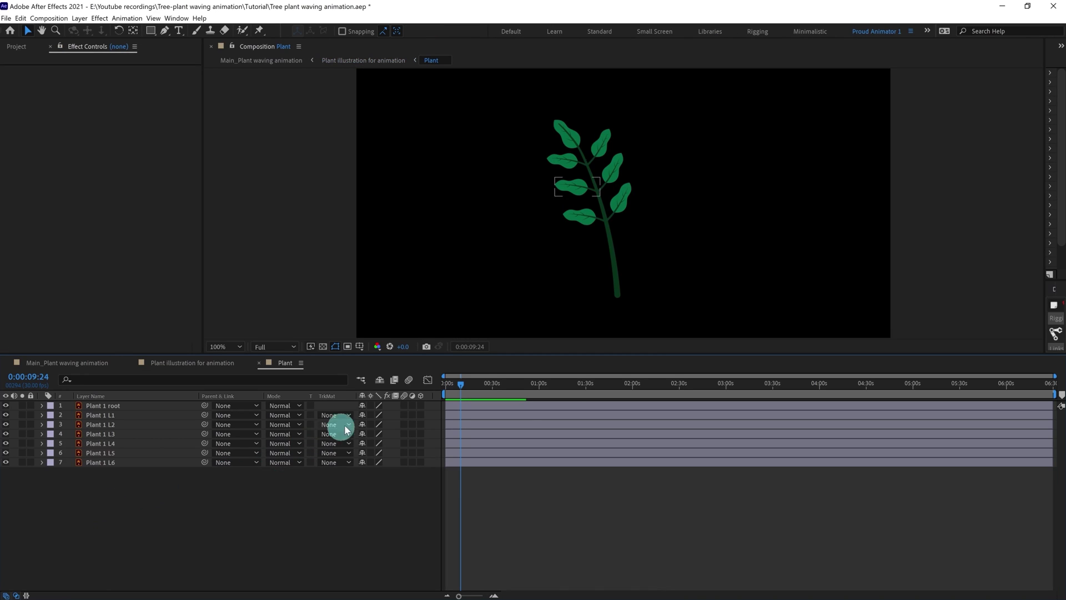
left_click(451, 387)
left_click(100, 415)
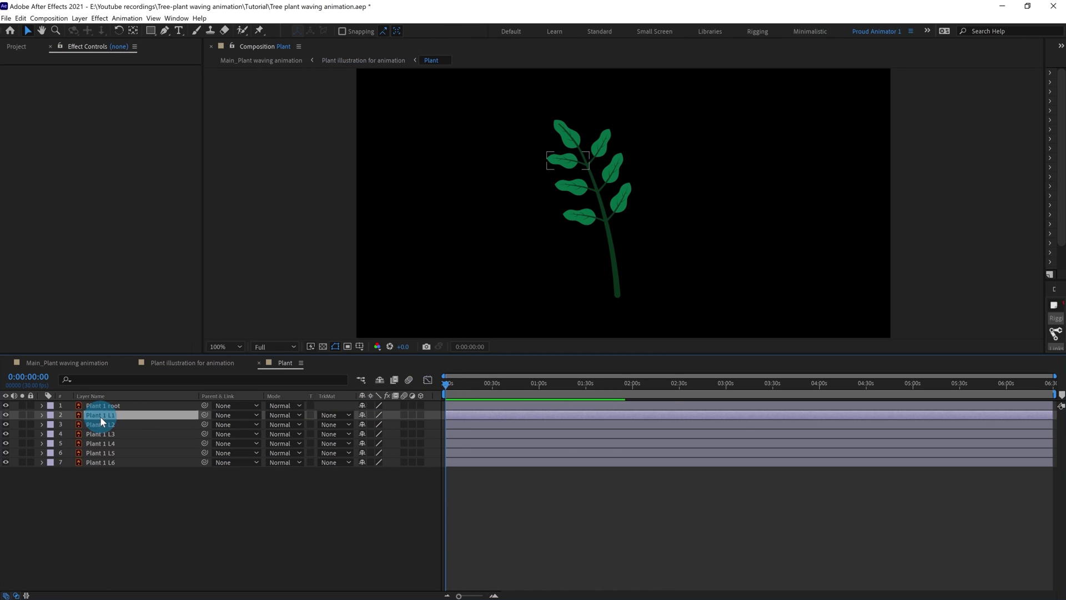
scroll(544, 163, "up", 2)
left_click_drag(436, 174, 600, 308)
scroll(504, 232, "up", 1)
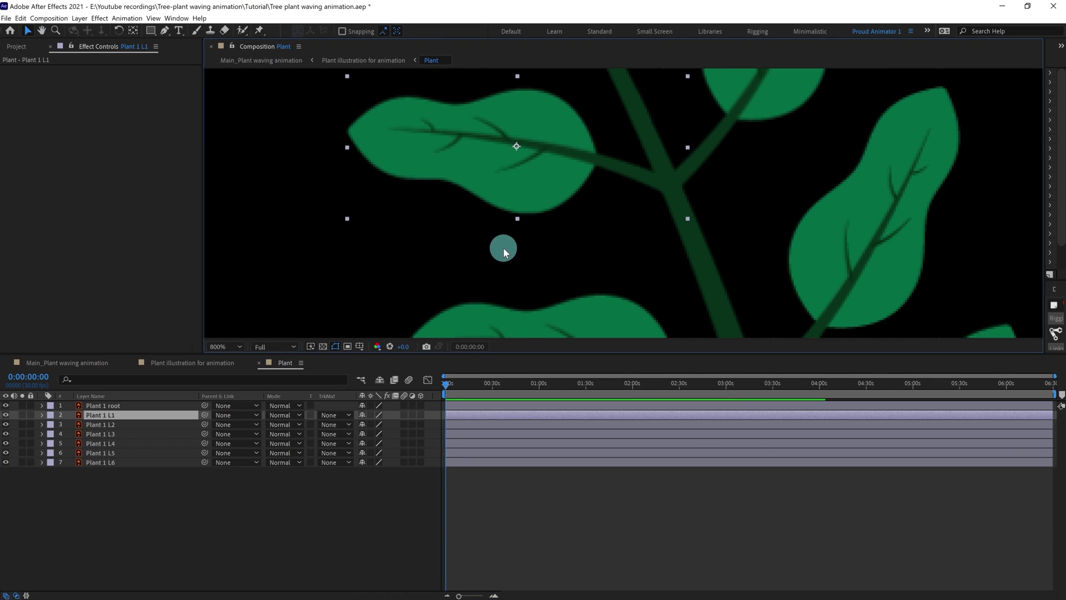
left_click(259, 30)
left_click(673, 183)
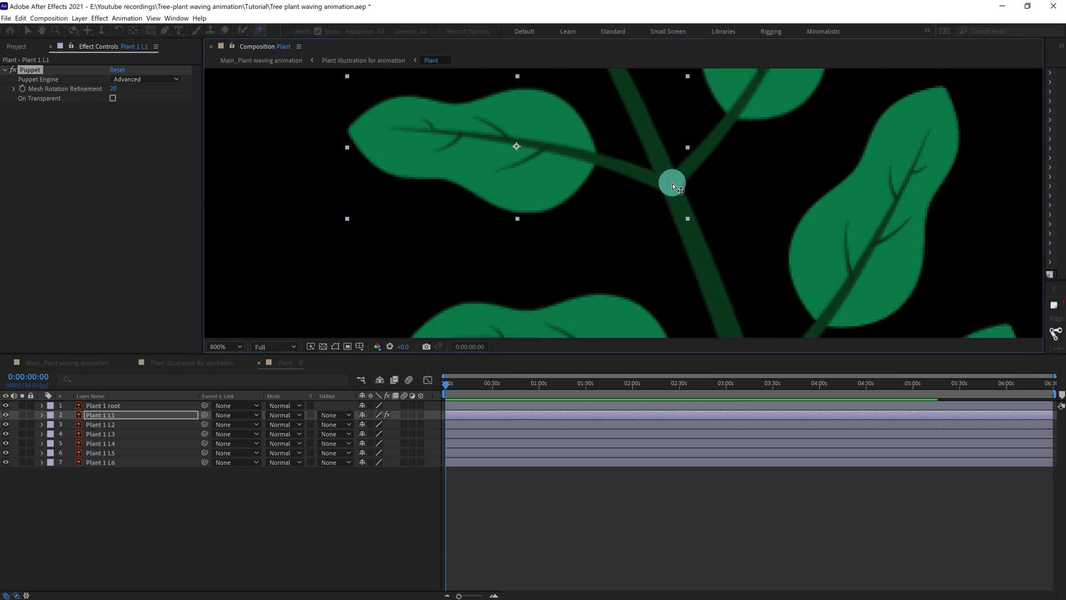
left_click(545, 147)
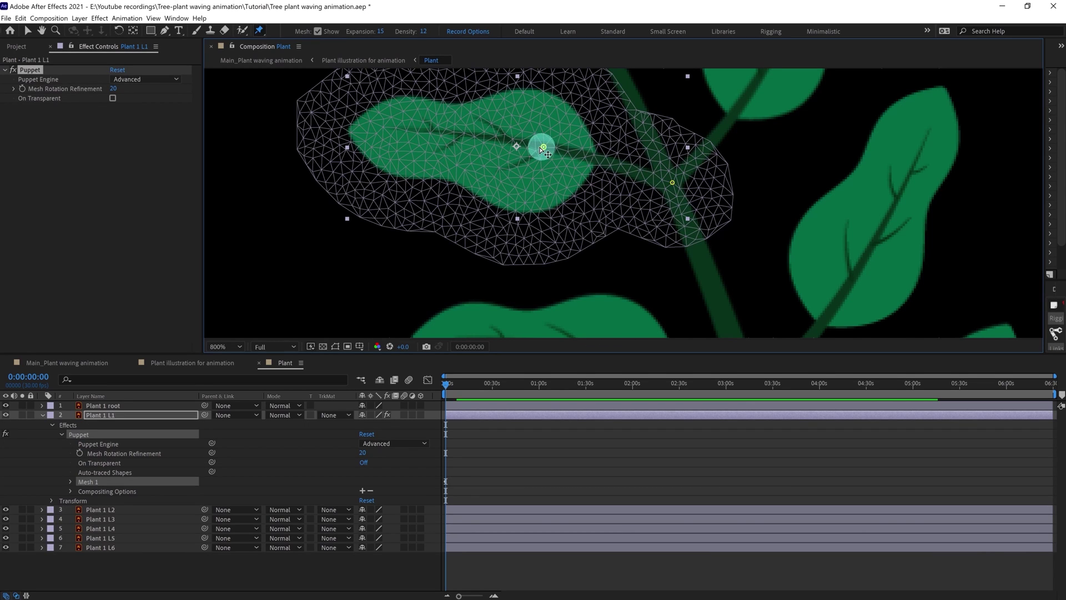
left_click(503, 138)
left_click(458, 131)
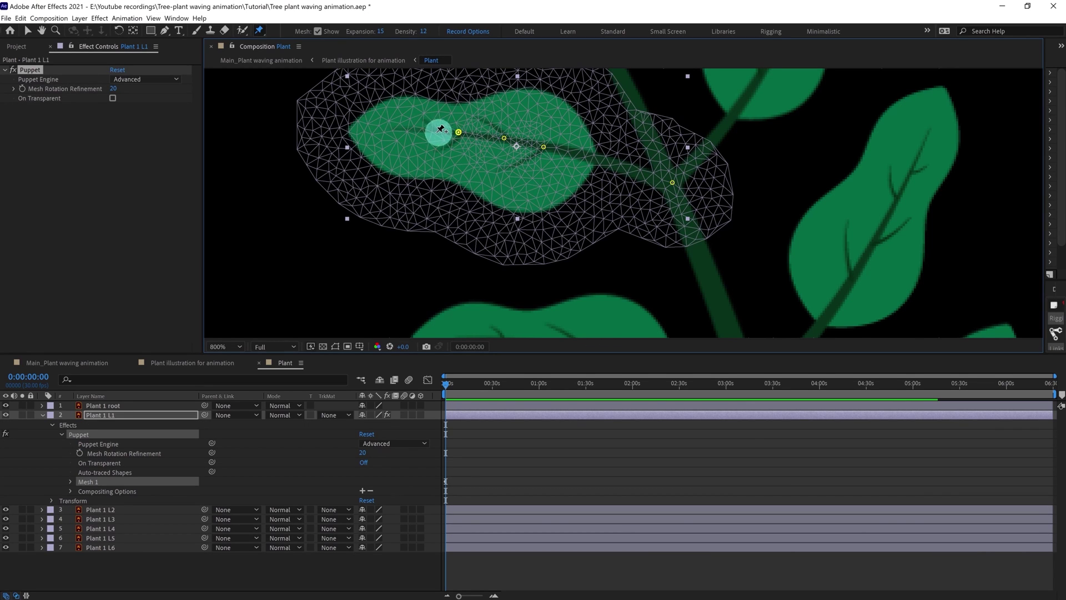
left_click(431, 129)
left_click(390, 126)
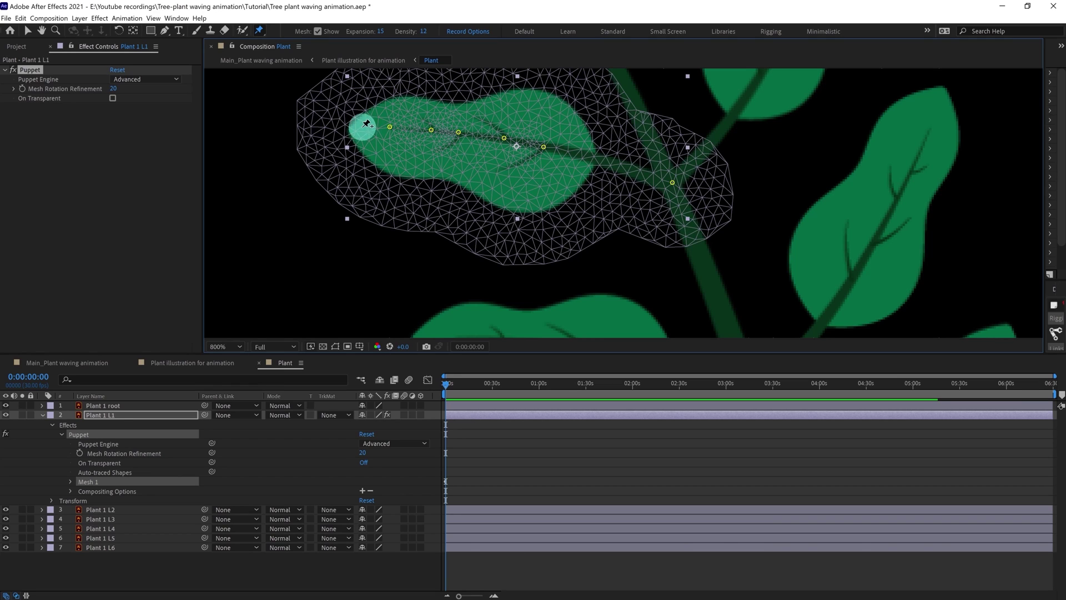
key("comma")
key("comma")
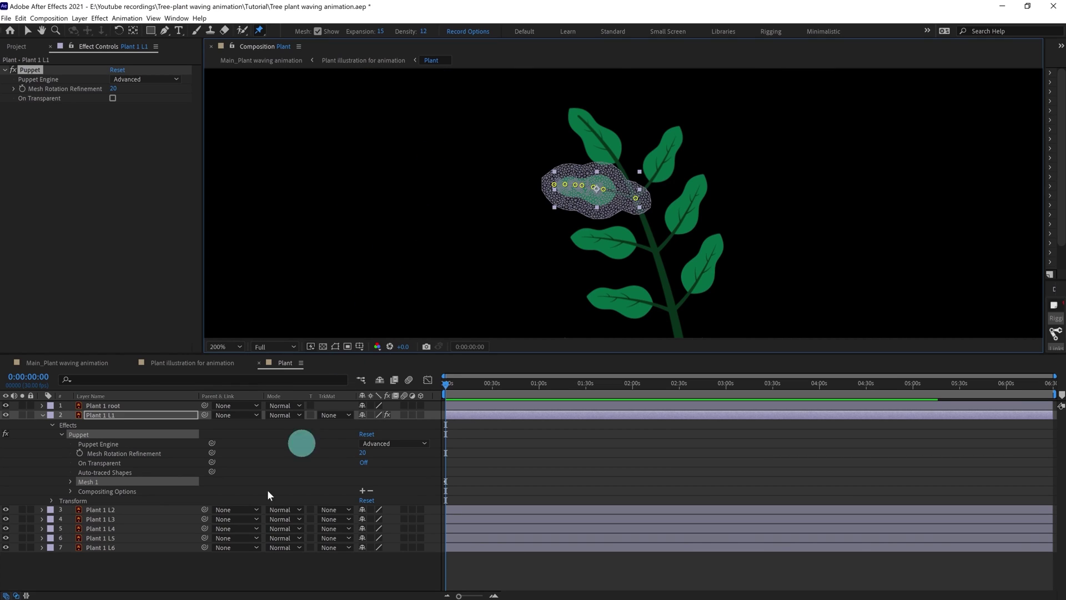
Step: Add Duik bones to all the puppet pins of Plant 1 L1
left_click(90, 428)
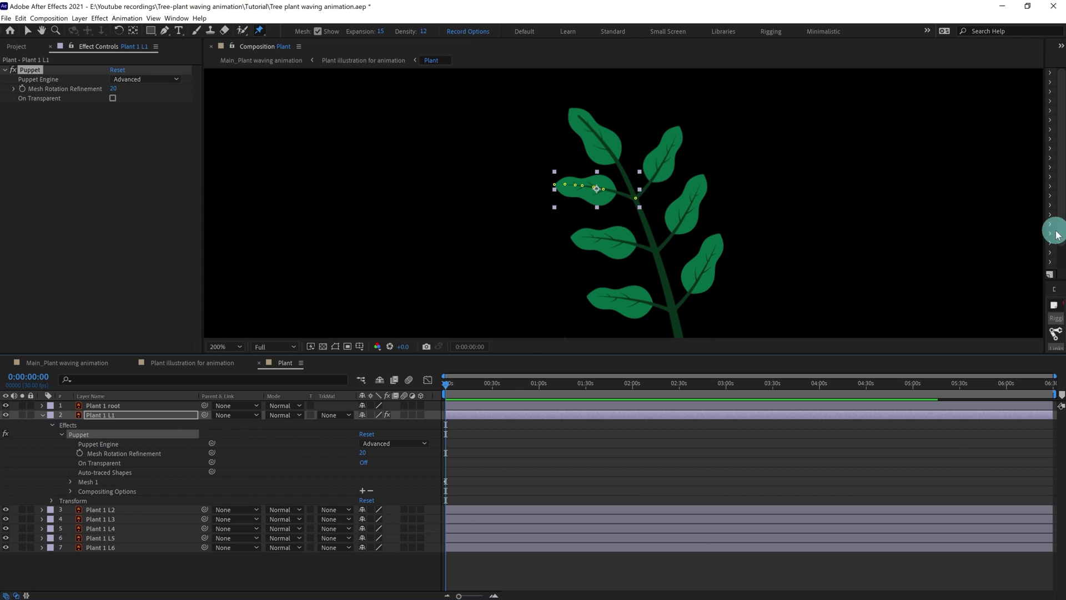
left_click_drag(1045, 206, 884, 213)
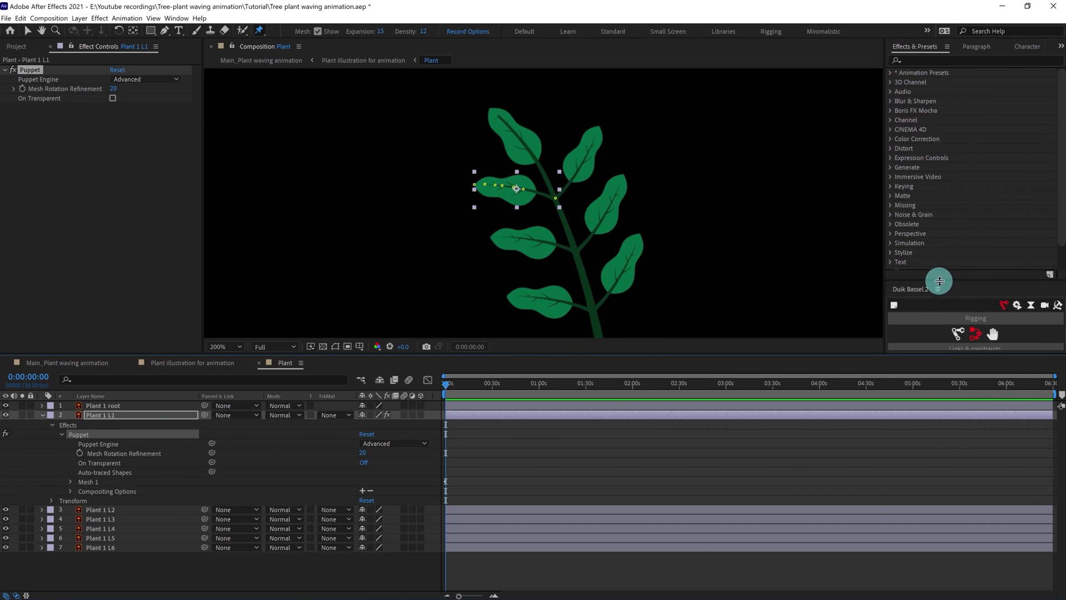
left_click_drag(940, 279, 940, 167)
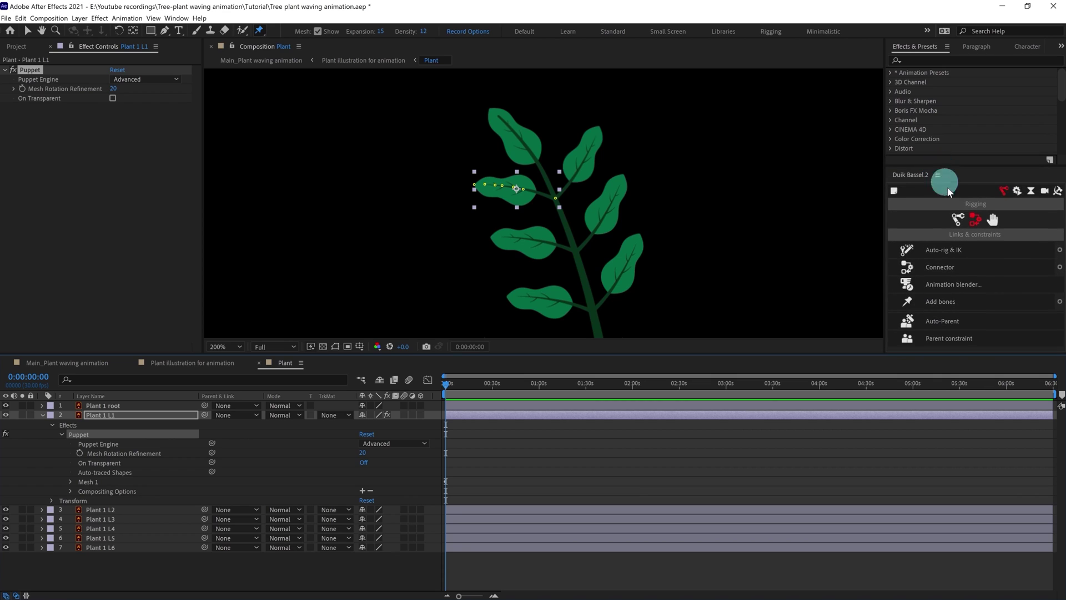
left_click(937, 302)
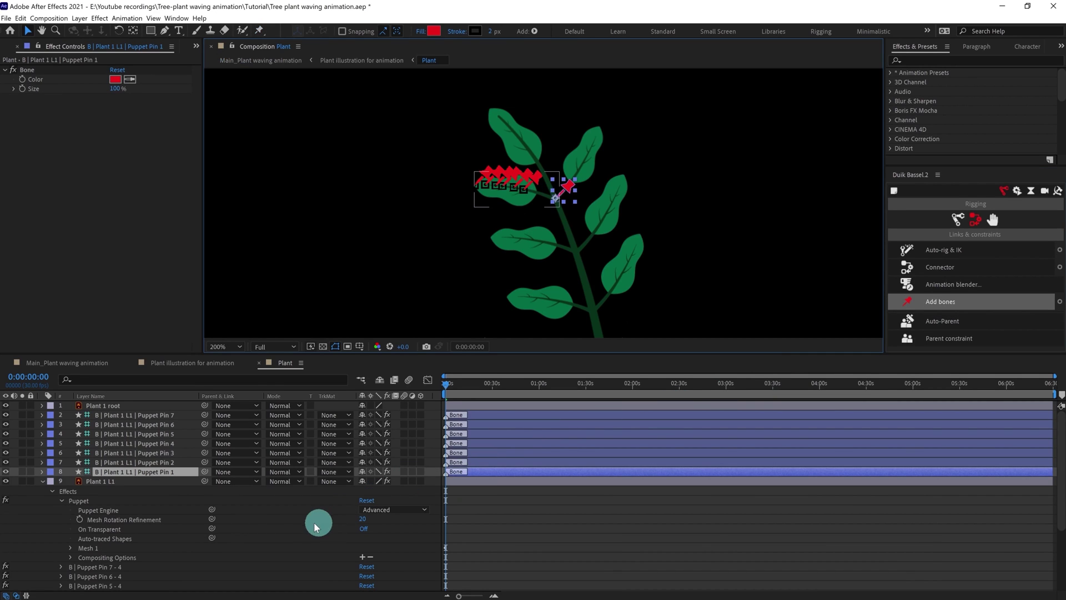
Step: Rename the leaf's bones 1 to 7 from the stem to the tip, and parent each bone to the preceding one
key("comma")
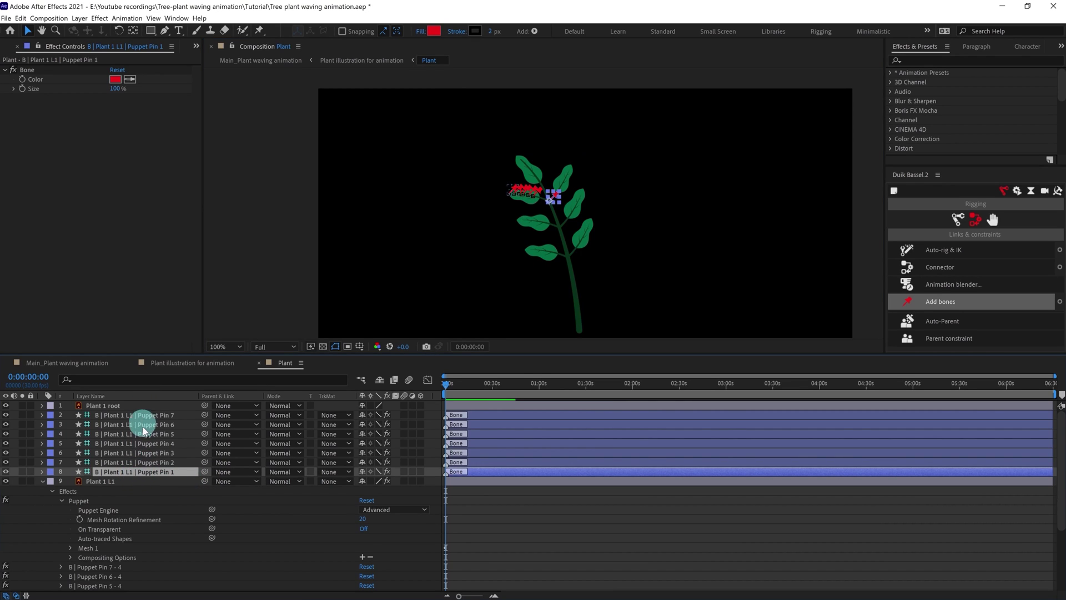
key("Return")
type("1")
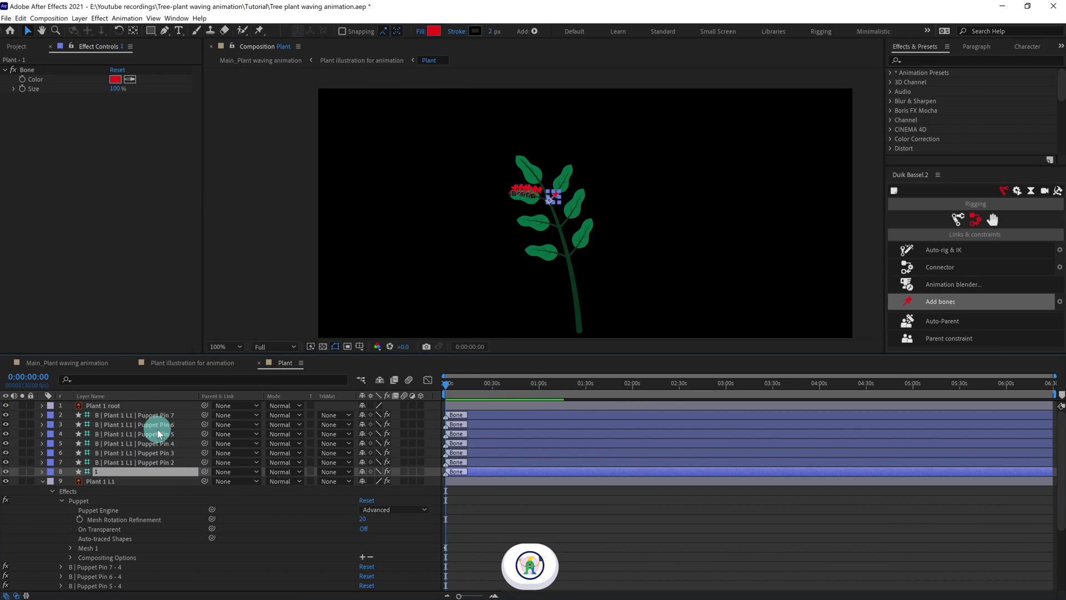
key("Return")
key("ctrl+Up")
key("Return")
type("2")
key("Return")
key("ctrl+Up")
key("Return")
type("3")
key("Return")
key("ctrl+Up")
key("Return")
type("4")
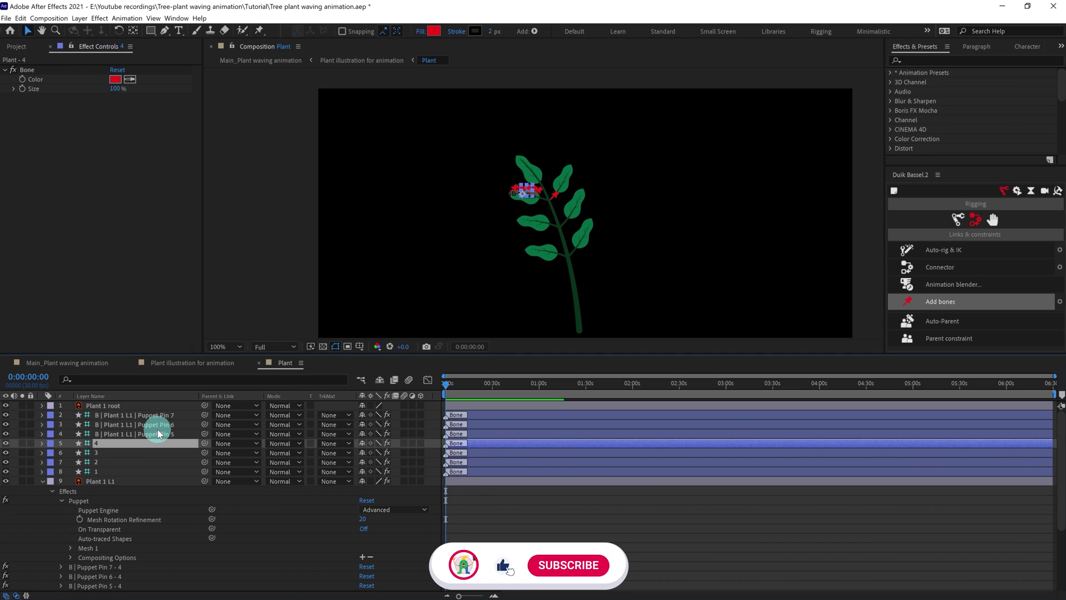
key("Return")
key("ctrl+Up")
key("Return")
type("5")
key("Return")
key("ctrl+Up")
key("Return")
type("6")
key("Return")
key("ctrl+Up")
key("Return")
type("7")
key("Return")
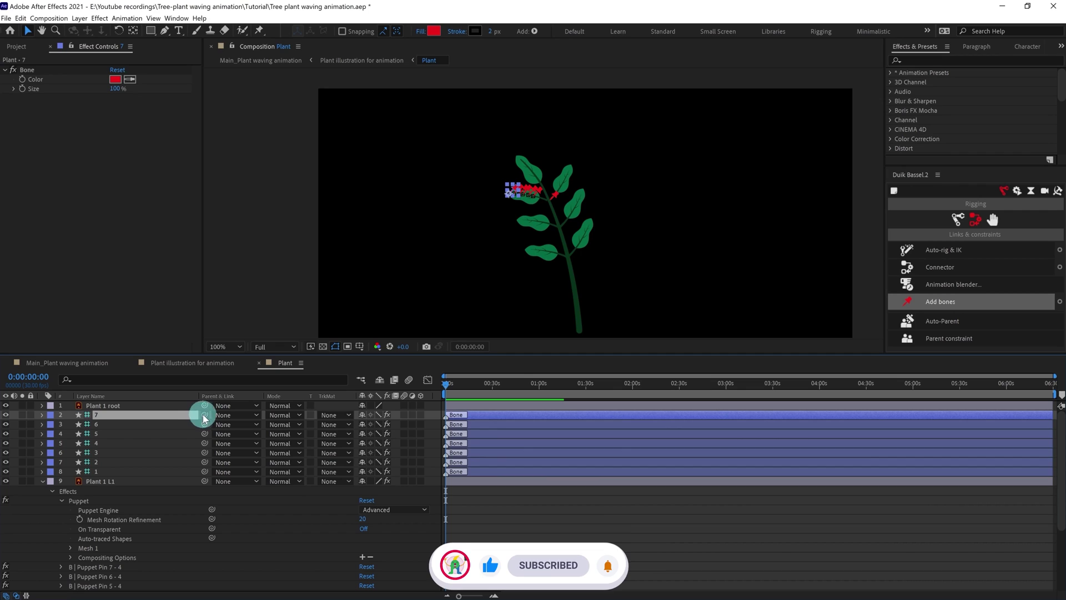
left_click_drag(204, 417, 178, 472)
Step: Preview the waving stem in the Plant illustration for animation composition and return to its start
left_click(232, 364)
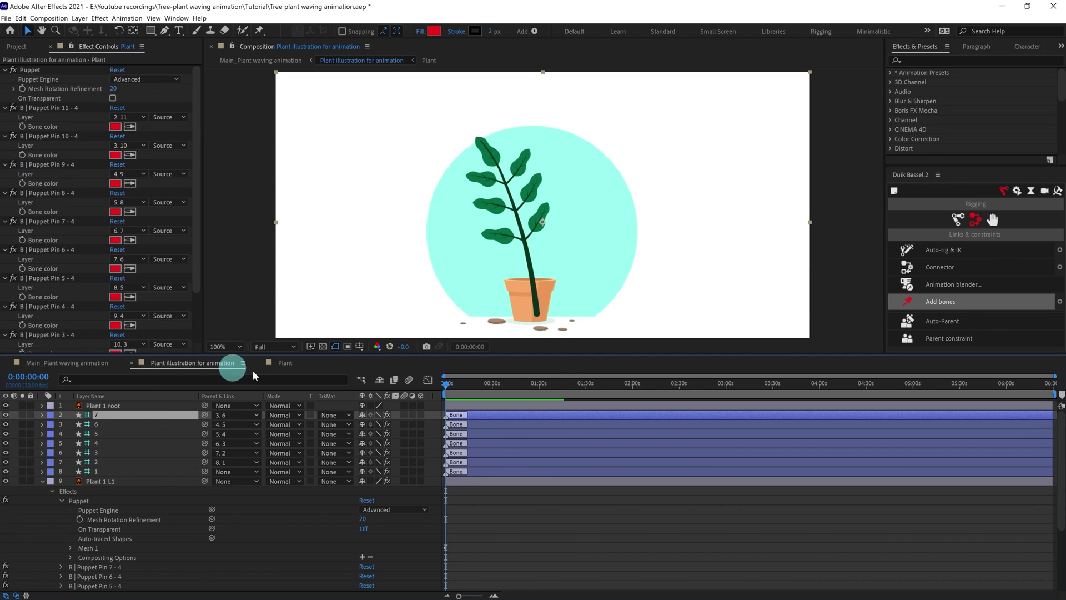
key("space")
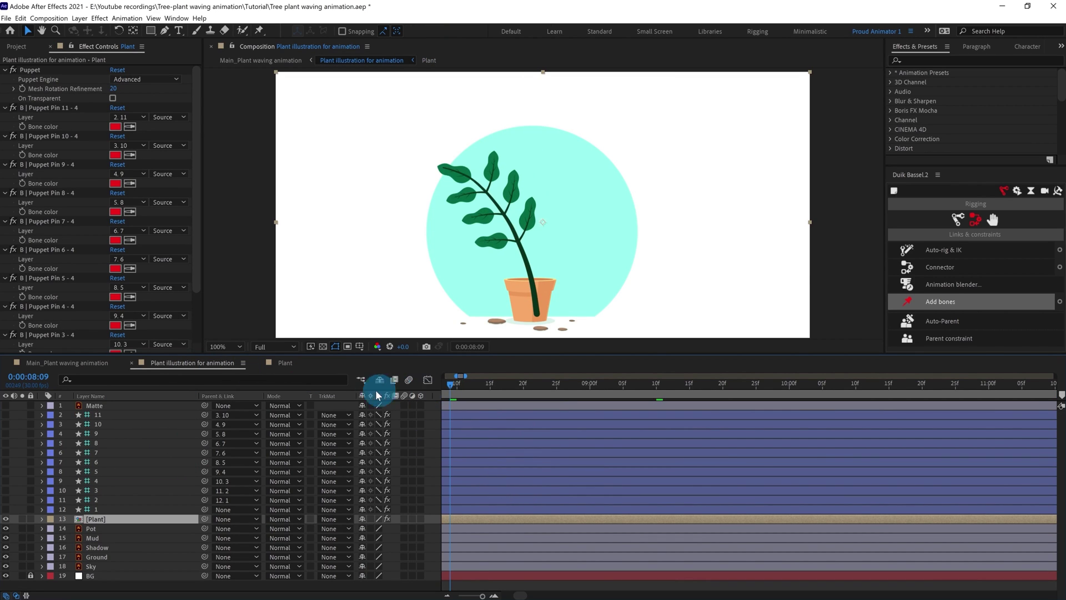
key("space")
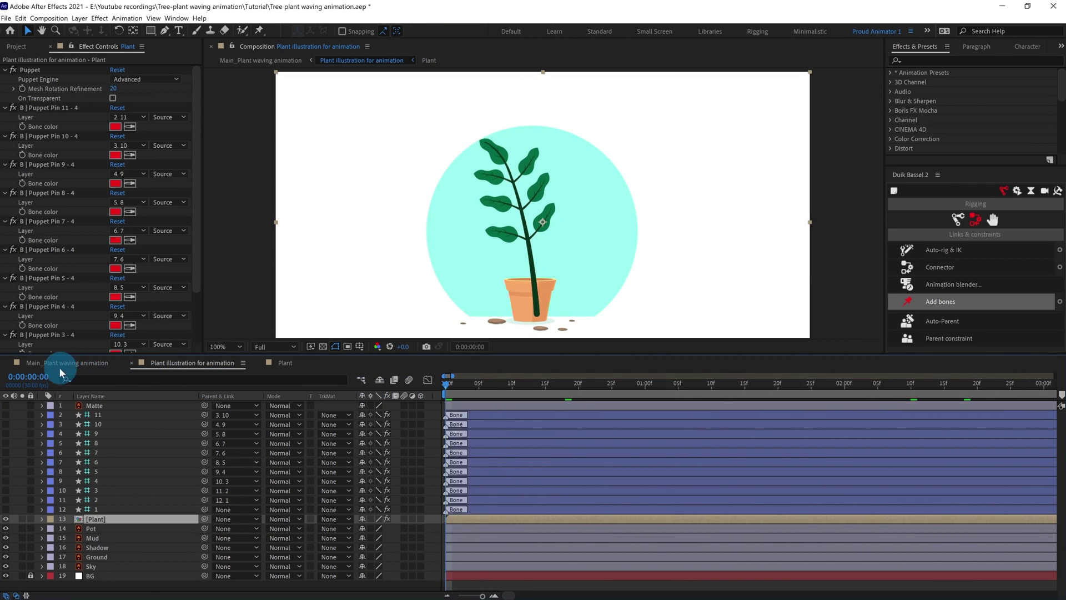
Step: Copy the stem's bone 1 Rotation keyframes from Plant illustration for animation onto the leaf's bones 1 to 6 at 0:00:00:00 in Plant
key("u")
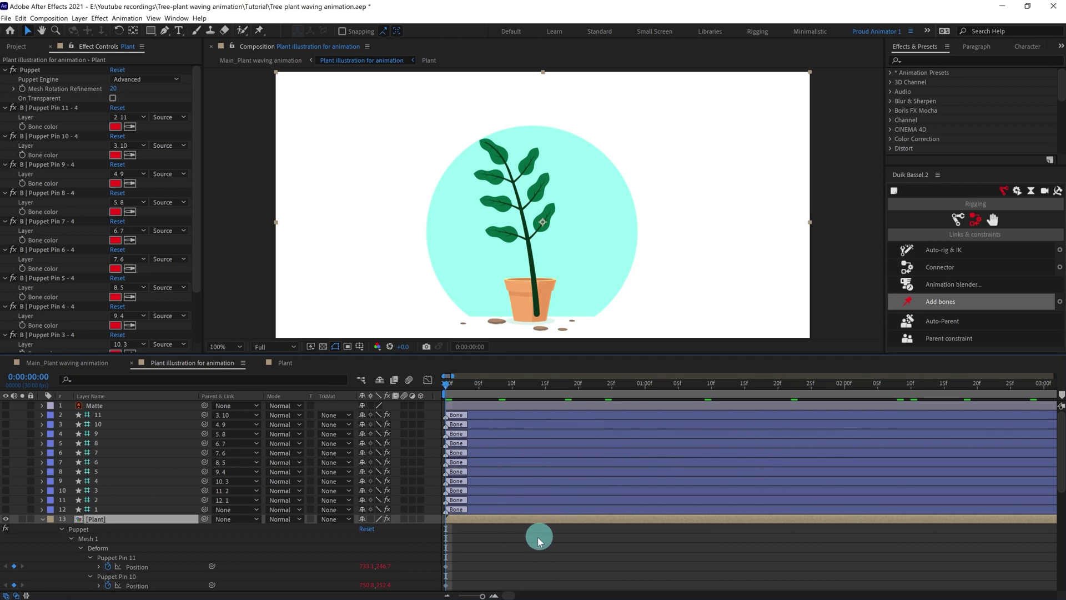
left_click(522, 555)
left_click(479, 510)
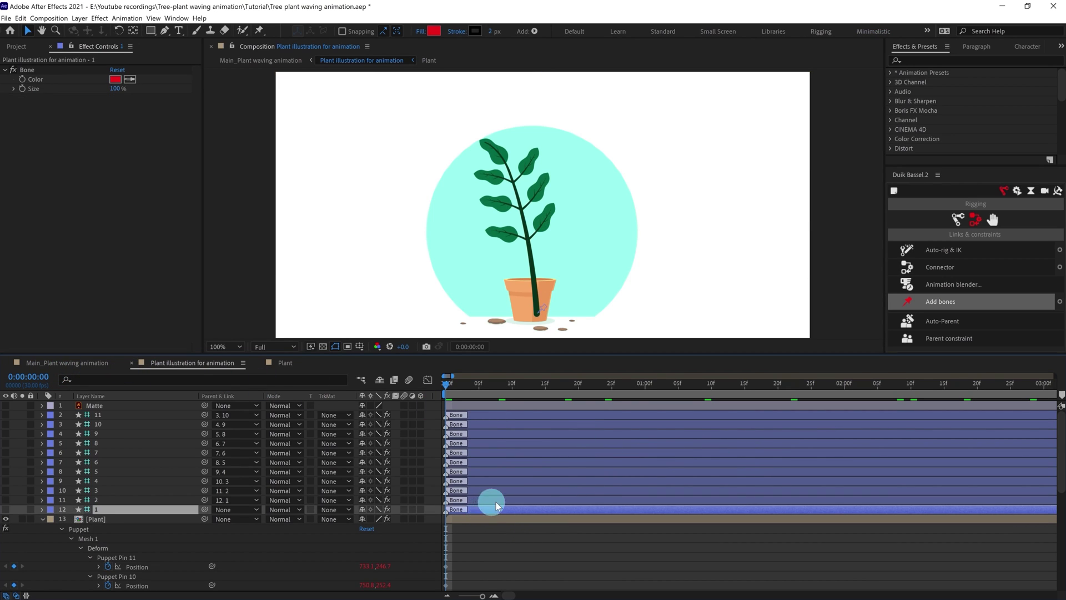
key("u")
mouse_move(924, 519)
left_mouse_down()
mouse_move(422, 533)
mouse_move(433, 529)
left_mouse_up()
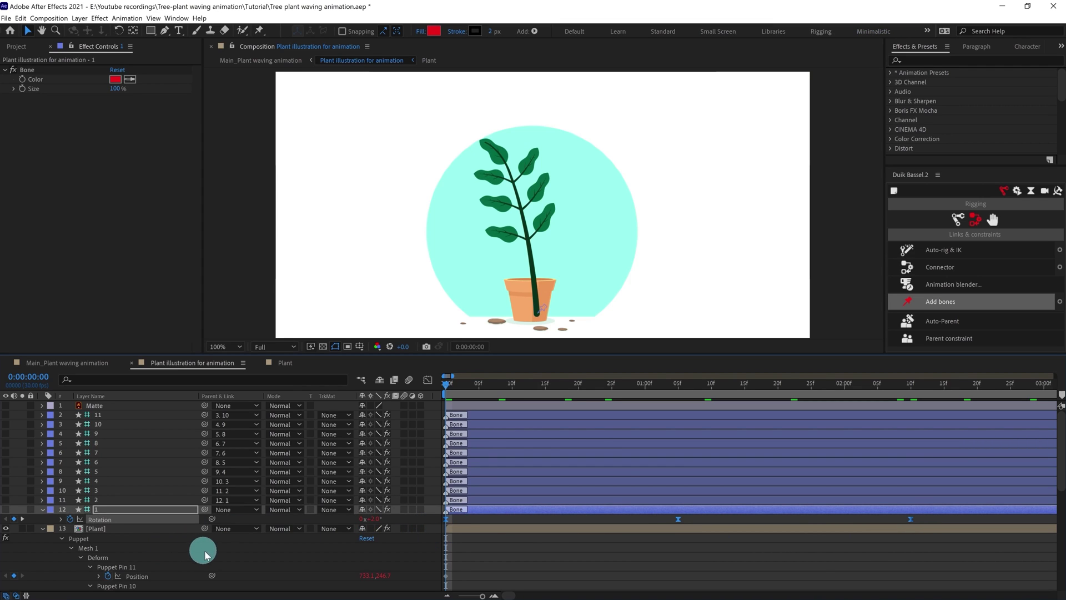
left_click(277, 363)
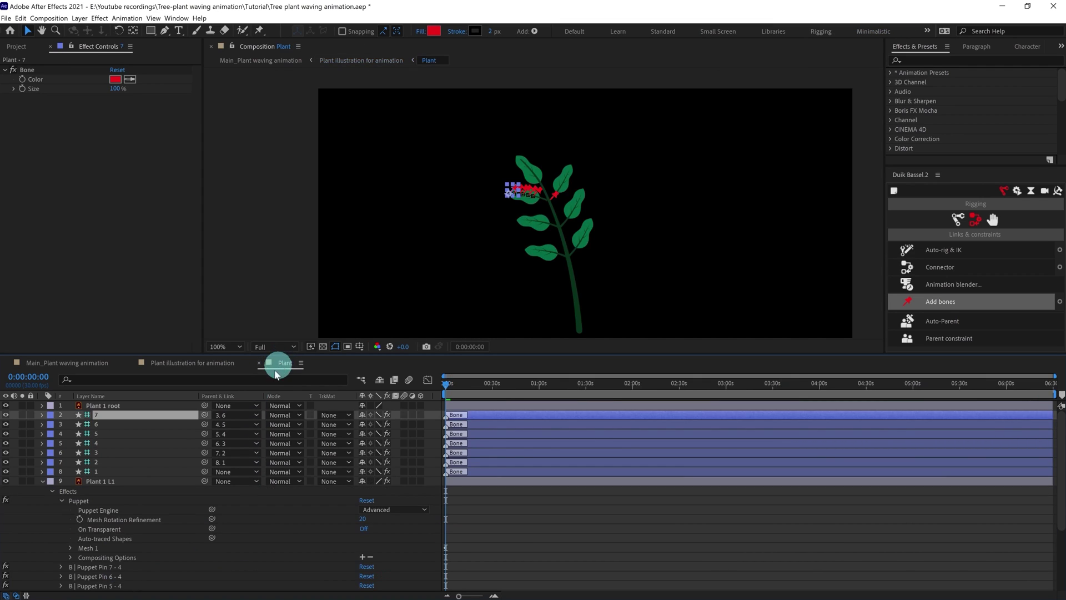
left_click(101, 473)
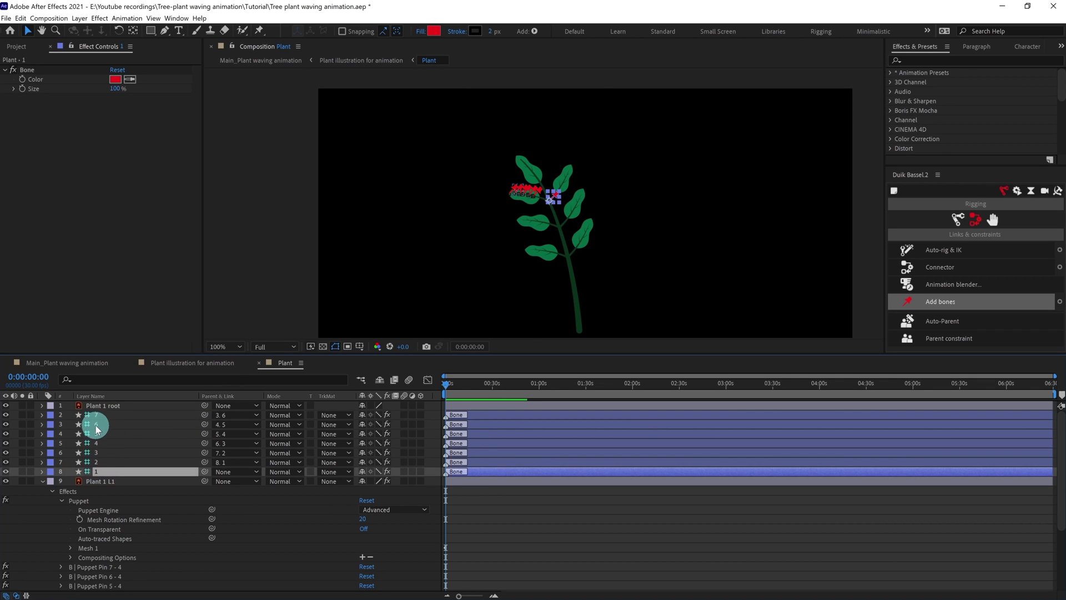
left_click(99, 424, "shift")
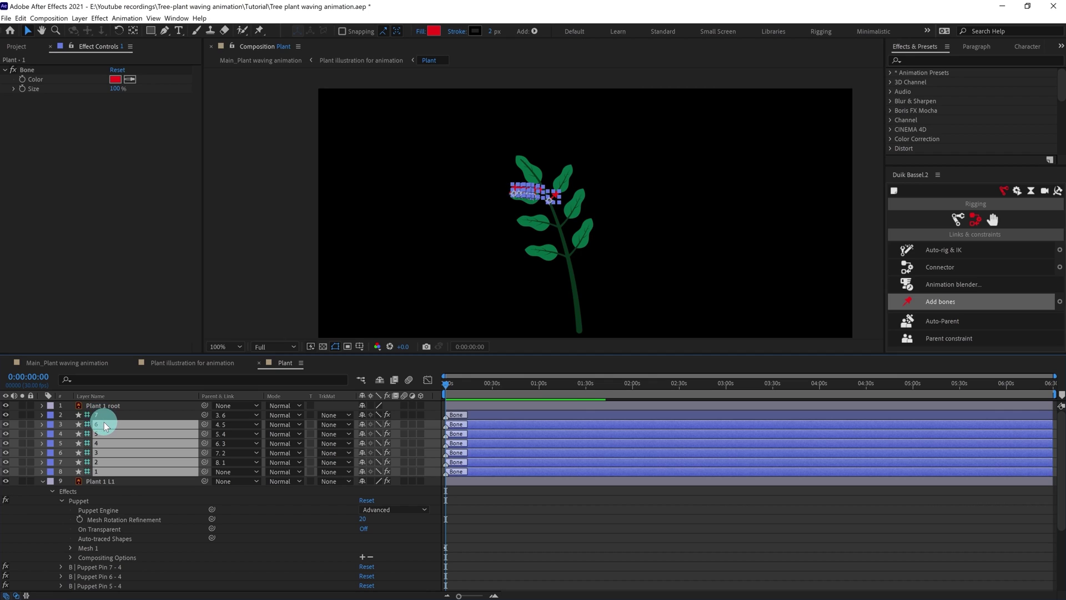
key("u")
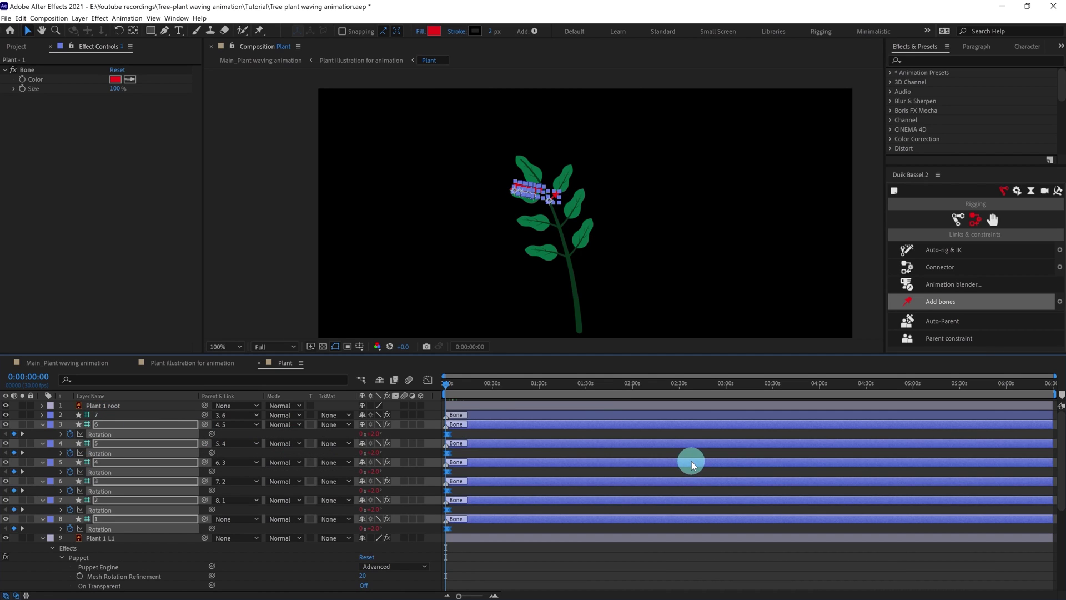
Step: Offset the leaf's Rotation keyframes so that bone 2 starts at 0:00:00:04 and bone 3 at 0:00:00:08, leaving bone 1 at zero
key("equal")
key("equal")
key("equal")
key("equal")
key("equal")
key("equal")
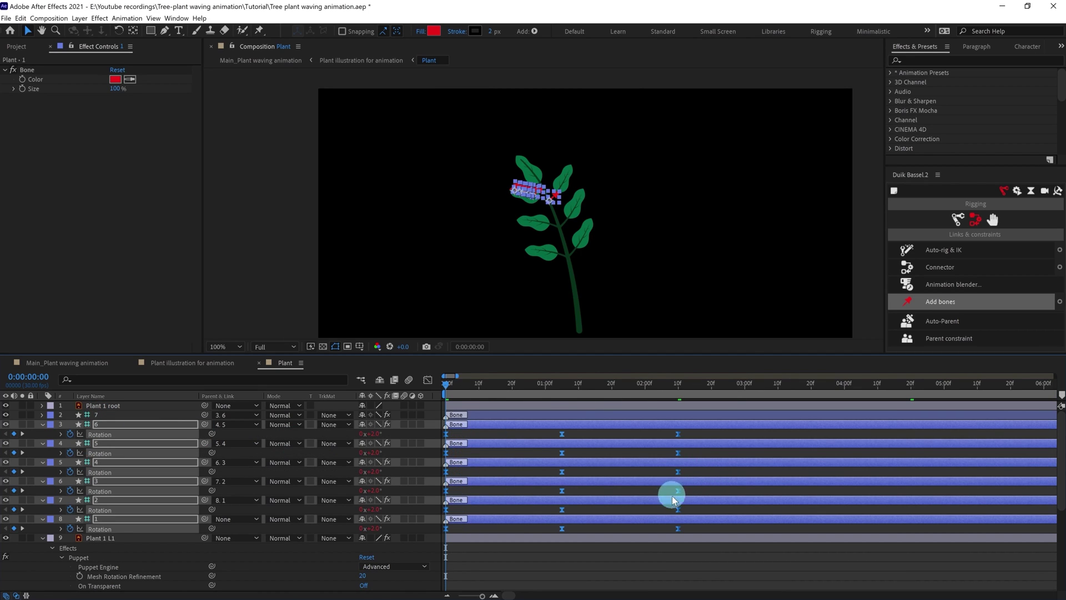
left_click(686, 528)
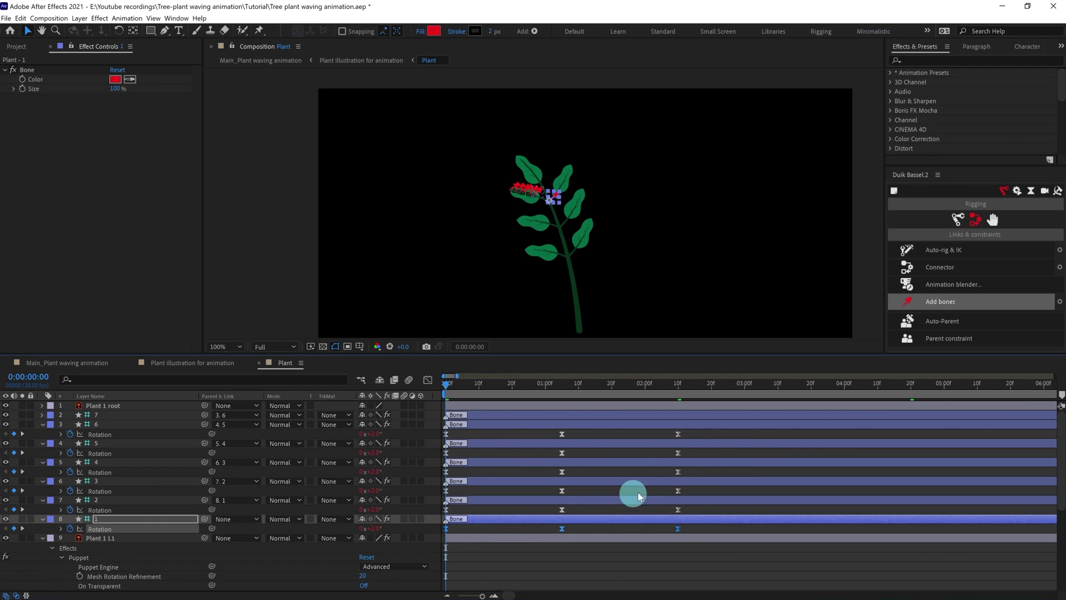
left_click_drag(692, 436, 607, 472)
scroll(700, 524, "up", 3)
key("Page_Down")
key("Page_Down")
key("Page_Down")
key("Page_Down")
Step: Offset the Rotation keyframes of the leaf's bone 4 to start at 0:00:00:12 and bone 5 at 0:00:00:16
key("Page_Down")
key("Page_Down")
key("Page_Down")
key("Page_Down")
left_click(104, 510, "ctrl")
left_click(113, 491, "ctrl")
key("Page_Down")
key("Page_Down")
key("Page_Down")
key("Page_Down")
left_click(126, 472, "ctrl")
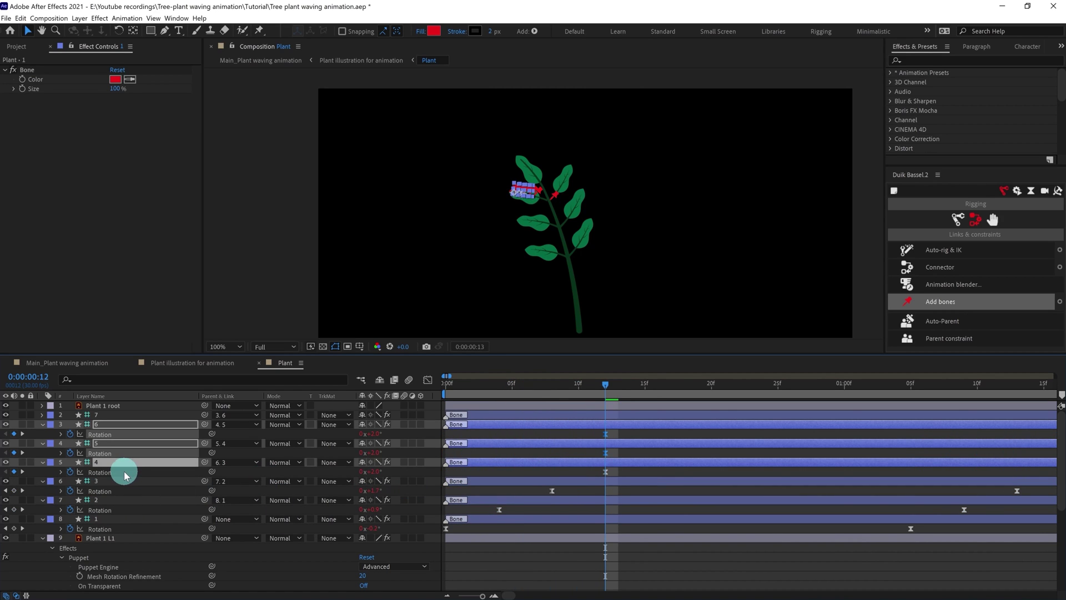
key("Page_Down")
key("Page_Down")
key("Page_Down")
key("Page_Down")
left_click(155, 455, "ctrl")
left_click(162, 454)
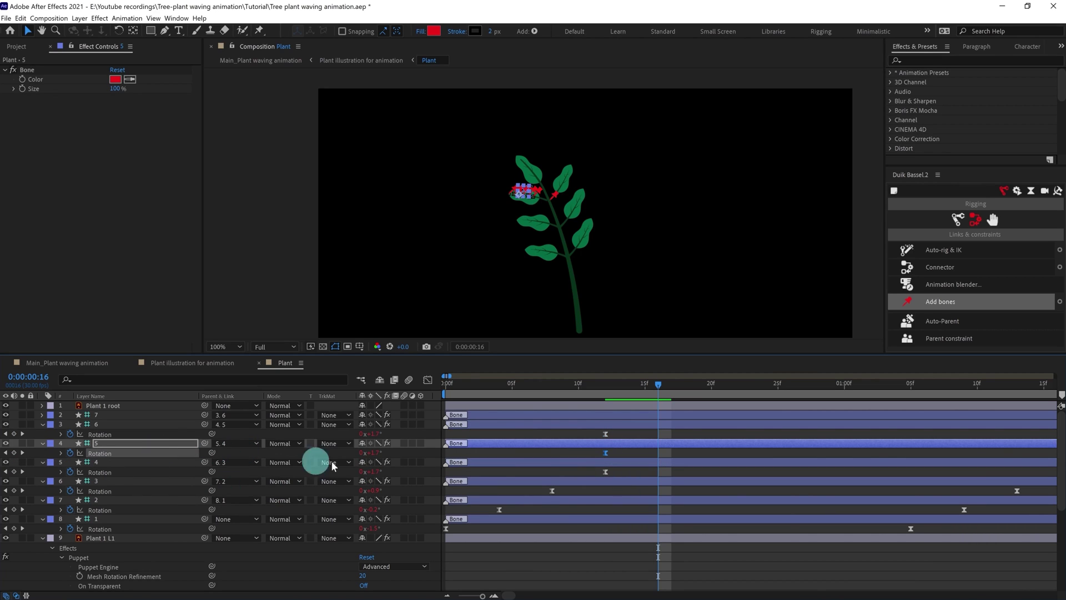
left_click(123, 435, "ctrl")
left_click(651, 433, "shift")
left_click(131, 453, "ctrl")
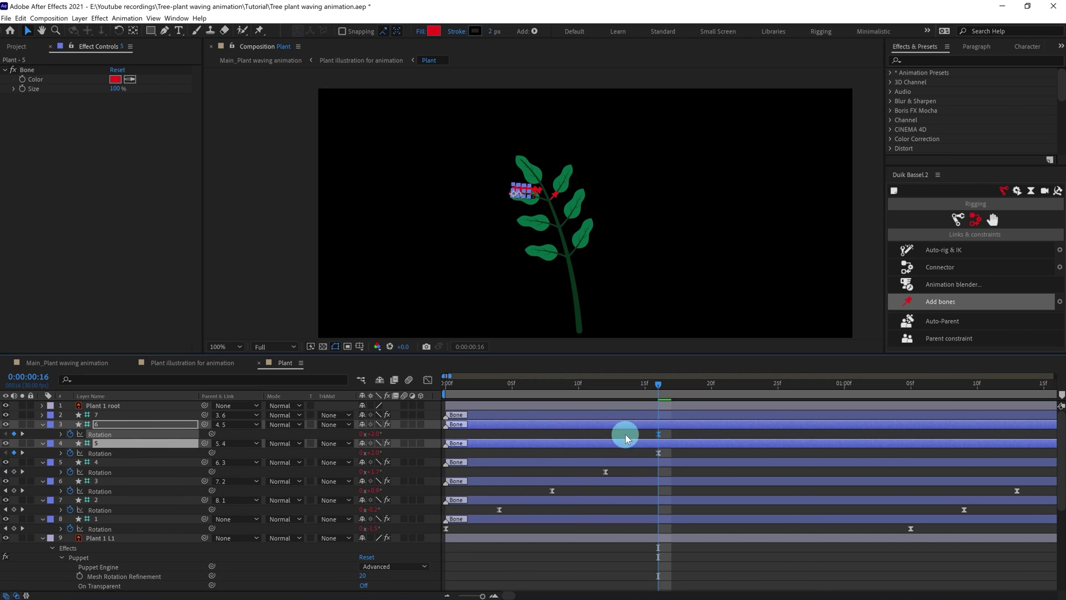
Step: Offset the Rotation keyframes of the leaf's bone 6 to start at 0:00:00:20
key("Page_Down")
key("Page_Down")
key("Page_Down")
key("Page_Down")
left_click_drag(659, 434, 699, 436)
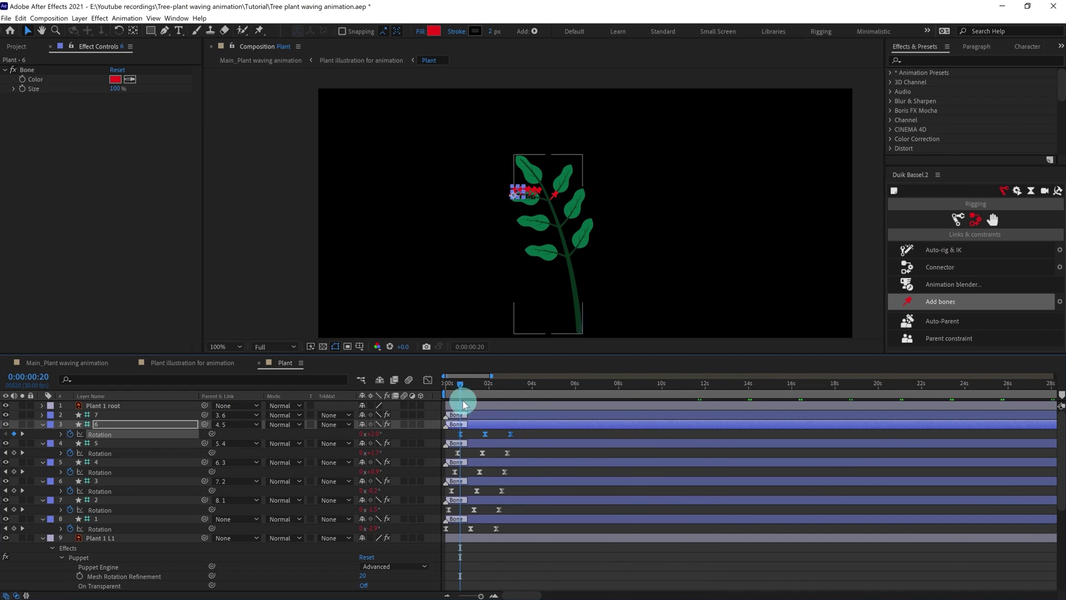
Step: Preview the plant's motion with the animated leaf in the Plant illustration for animation composition
left_click(166, 362)
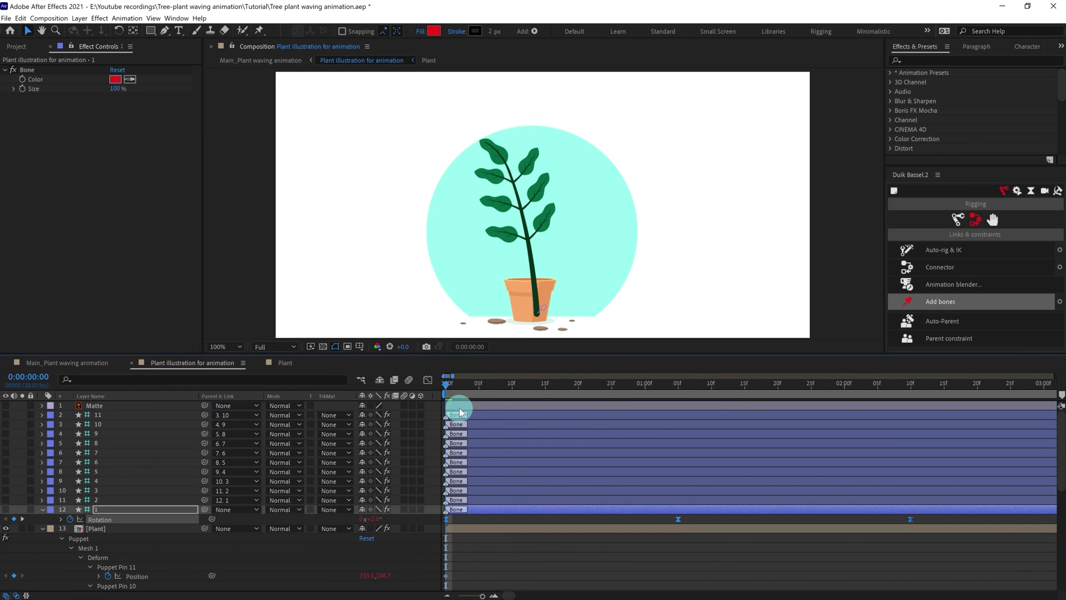
left_click(501, 557)
key("space")
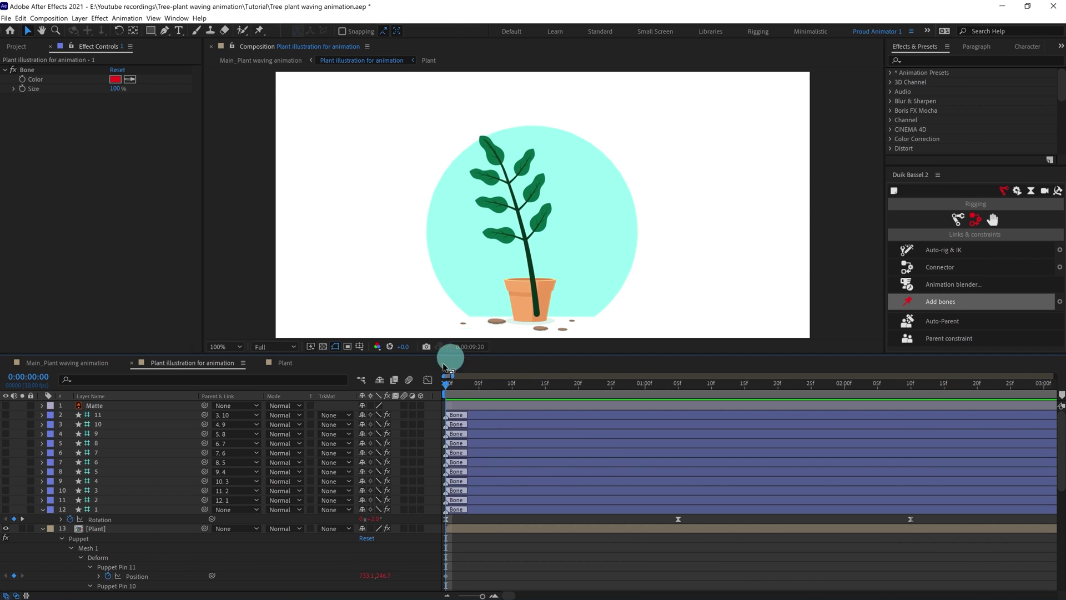
key("space")
left_click_drag(460, 389, 302, 392)
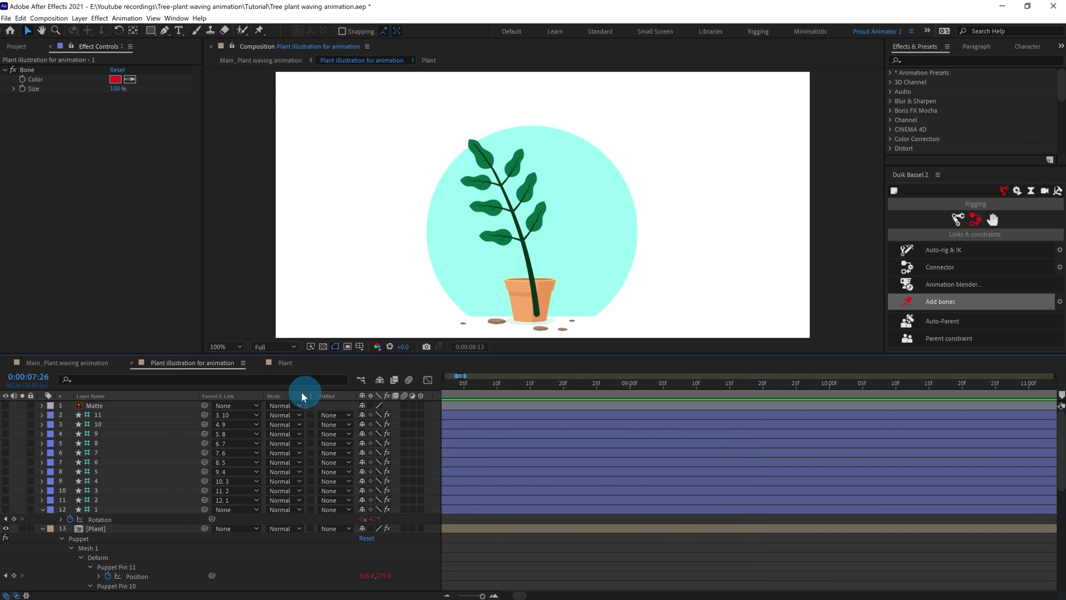
Step: In the Plant composition, shift the Rotation keyframes of the leaf's bones 1 to 6 together so that bone 1 starts at 0:00:00:03
left_click(285, 362)
left_click_drag(539, 431, 412, 547)
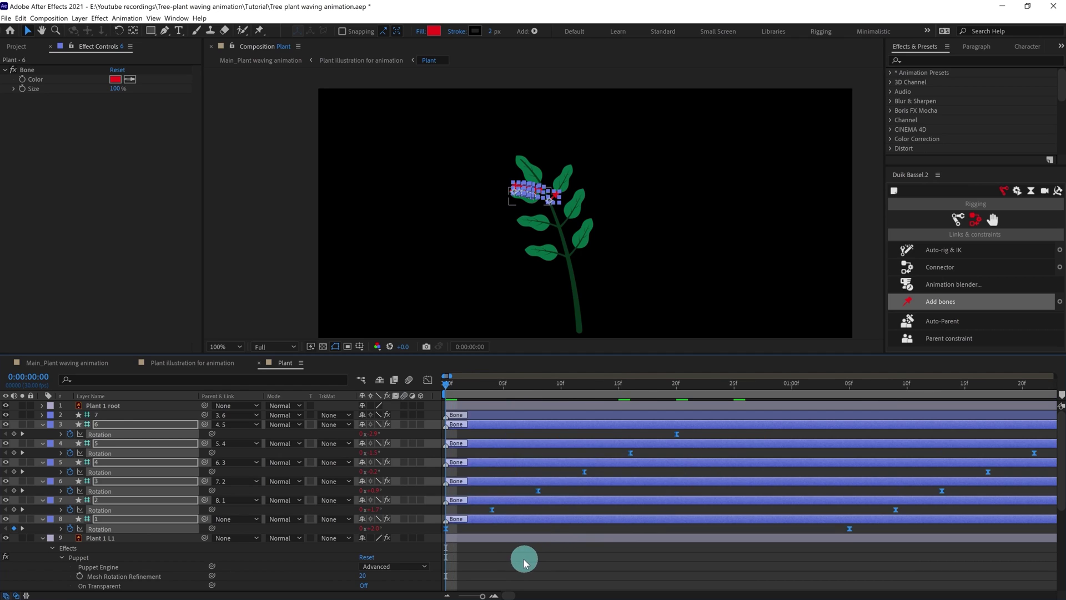
key("space")
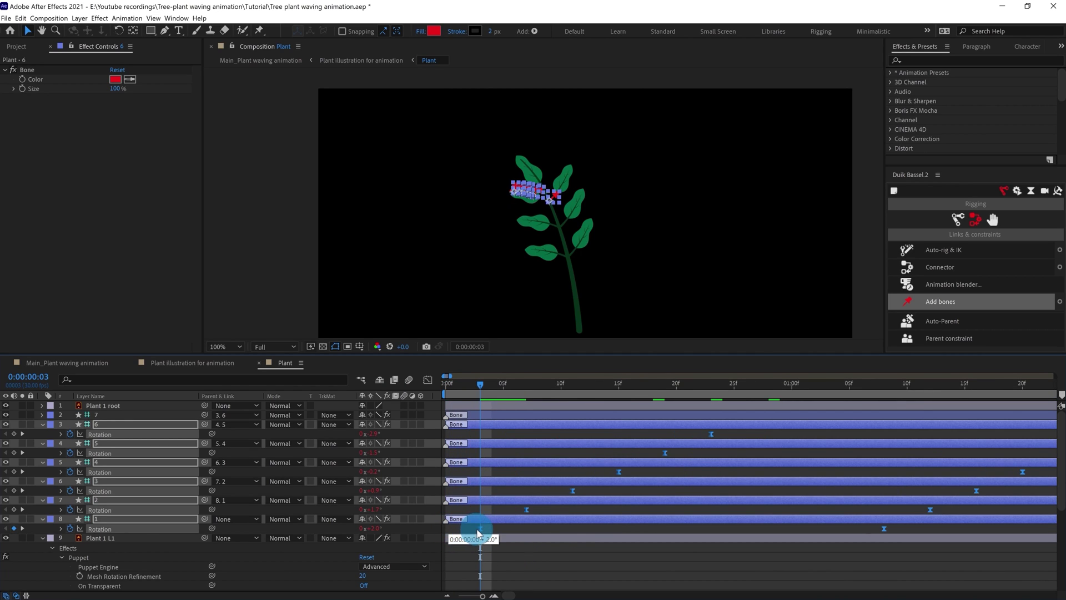
Step: Play the Plant illustration for animation composition from its start to check the leaf's delayed motion
left_click(202, 364)
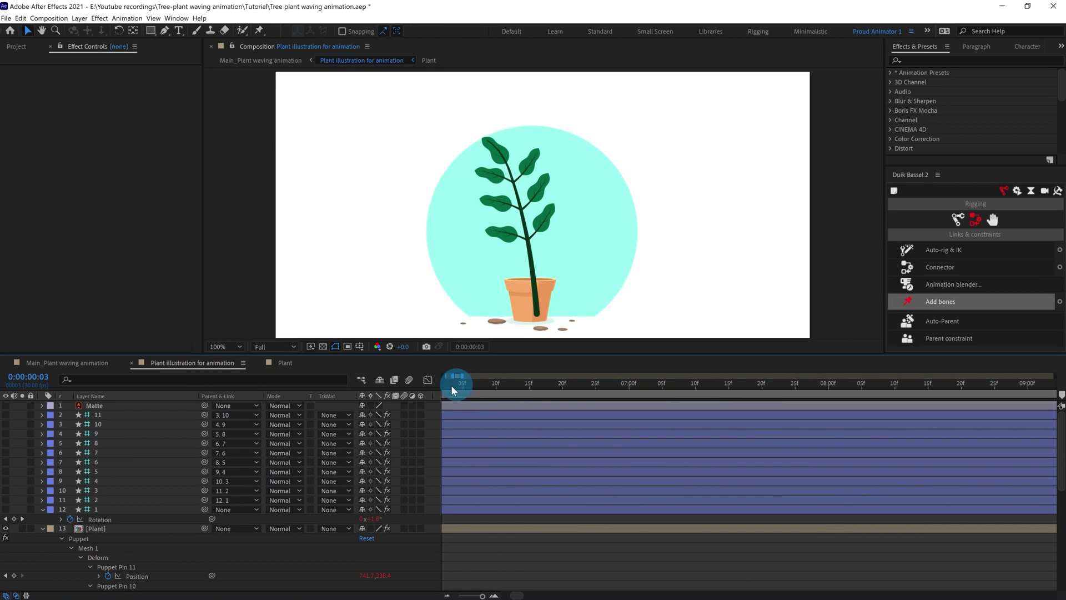
key("space")
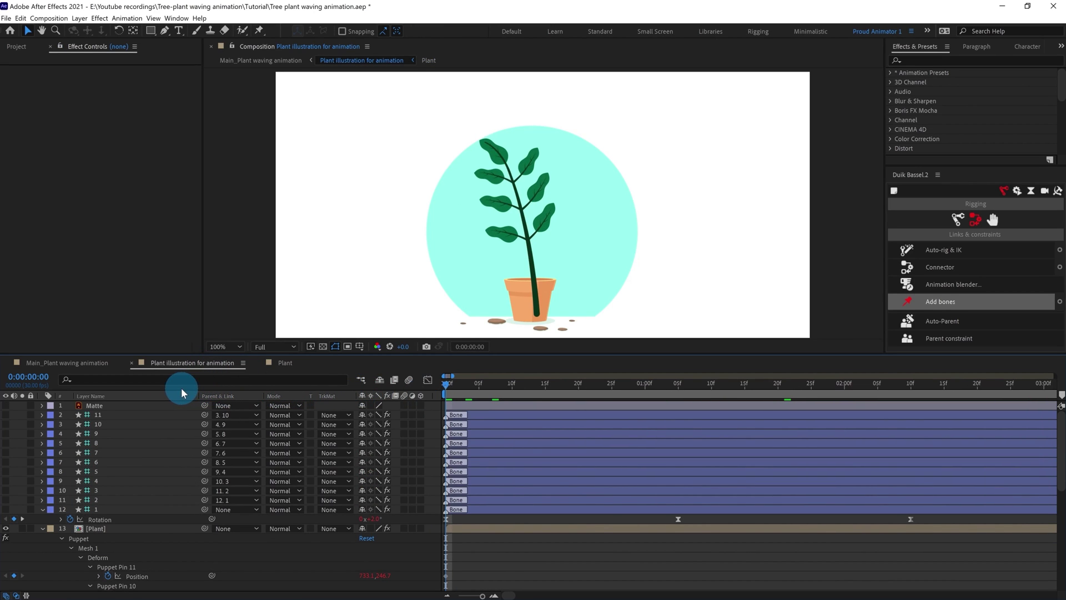
key("space")
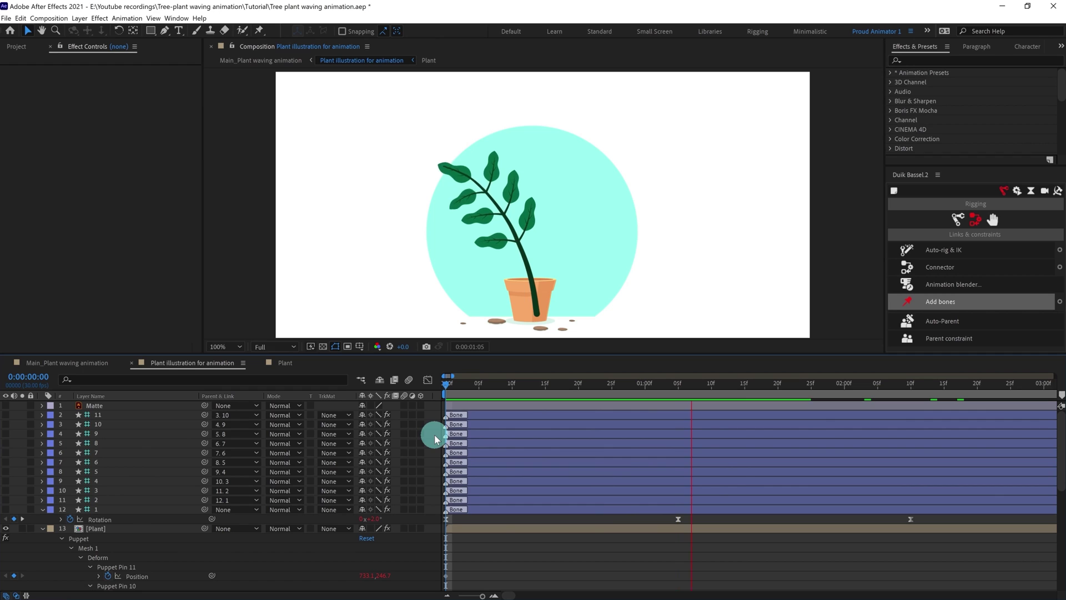